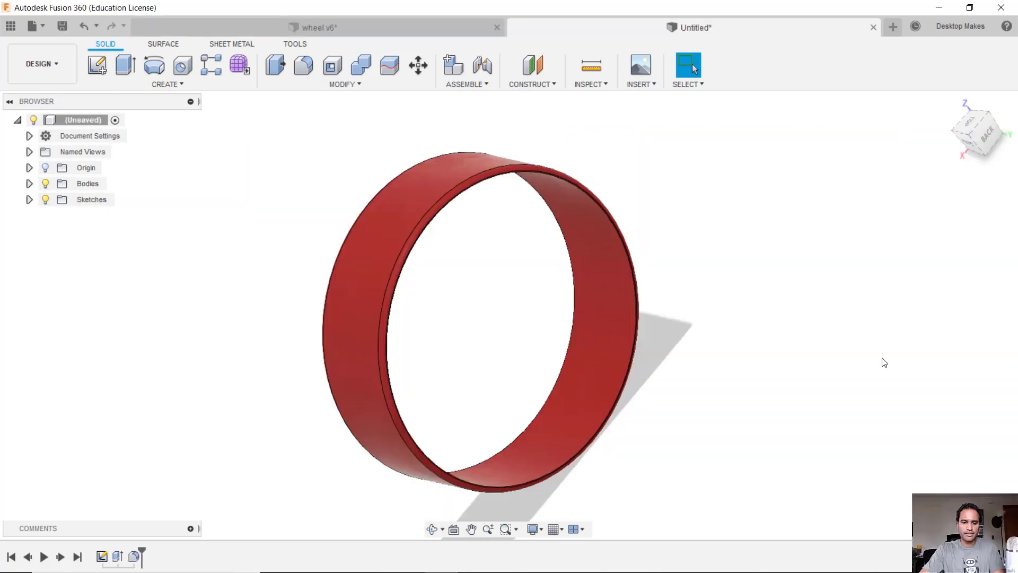
# Step: Switch to the wheel v6 design and select the Tire body at a tread block
pyautogui.keyDown('shift'); pyautogui.moveTo(883, 359); pyautogui.dragTo(895, 408, button='middle'); pyautogui.keyUp('shift')
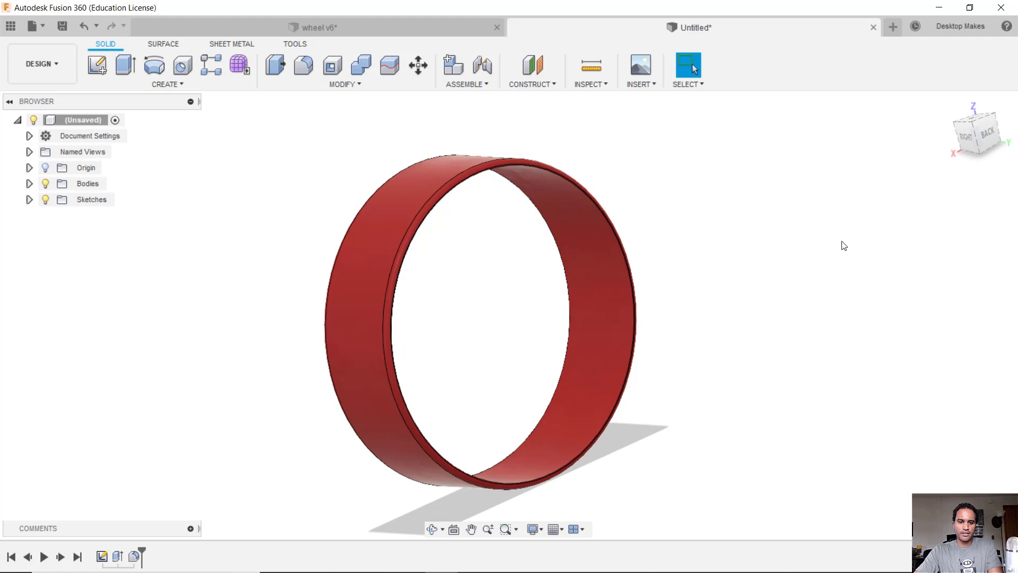
pyautogui.click(387, 29)
pyautogui.keyDown('shift'); pyautogui.moveTo(887, 320); pyautogui.dragTo(765, 314, button='middle'); pyautogui.keyUp('shift')
pyautogui.press('Escape')
pyautogui.click(381, 252)
# Step: Zoom in and out to inspect the Tire body's chevron tread blocks up close
pyautogui.scroll(5, 380, 252)
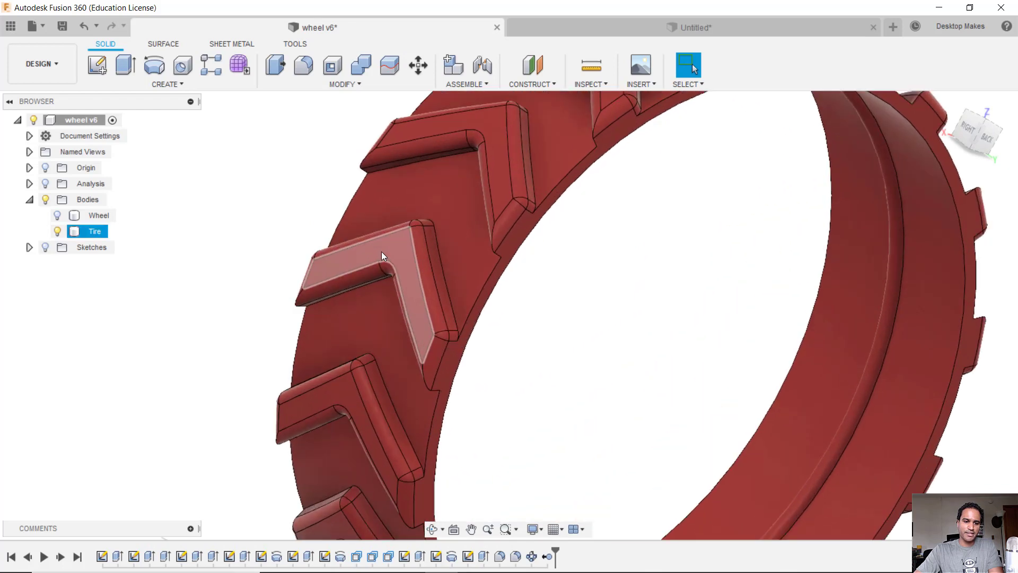
pyautogui.scroll(3, 351, 260)
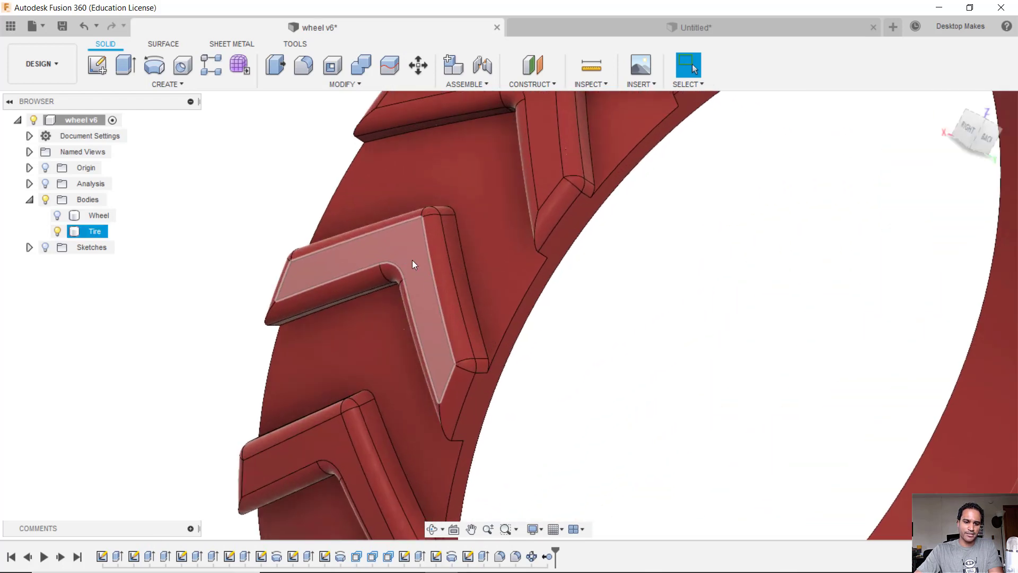
pyautogui.scroll(-5, 412, 260)
pyautogui.scroll(3, 413, 368)
pyautogui.scroll(2, 402, 254)
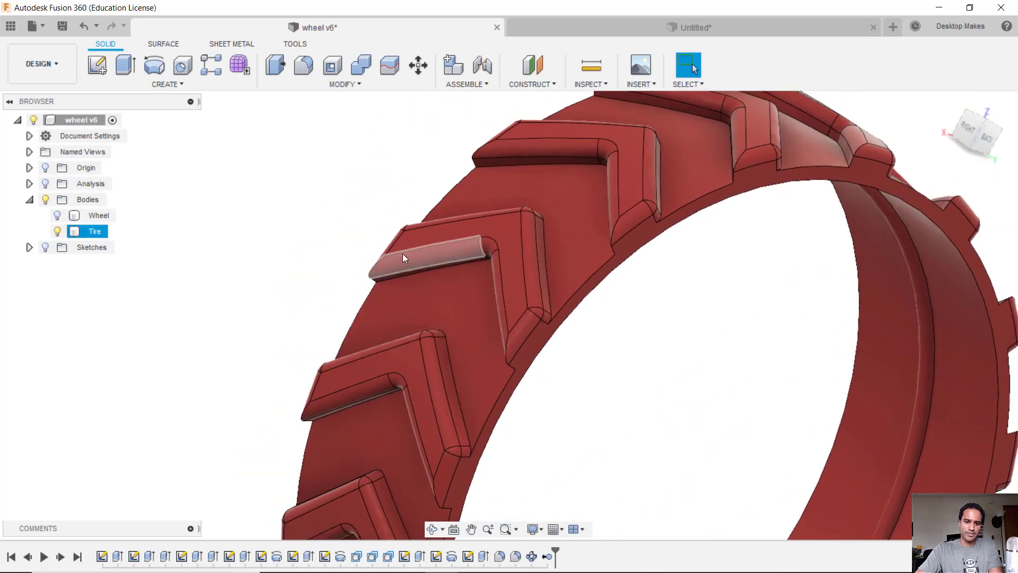
pyautogui.scroll(-2, 514, 275)
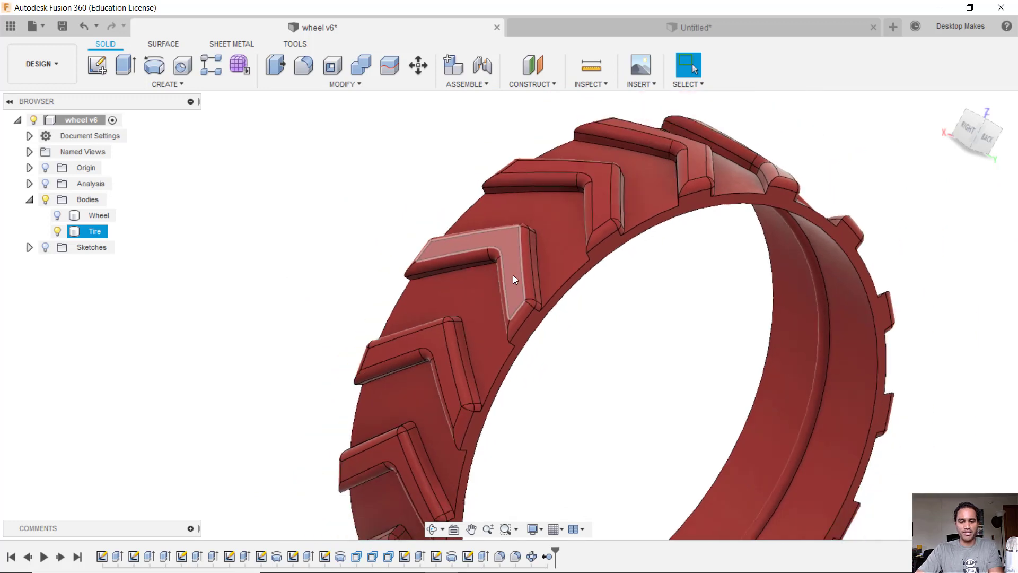
pyautogui.scroll(-2, 513, 275)
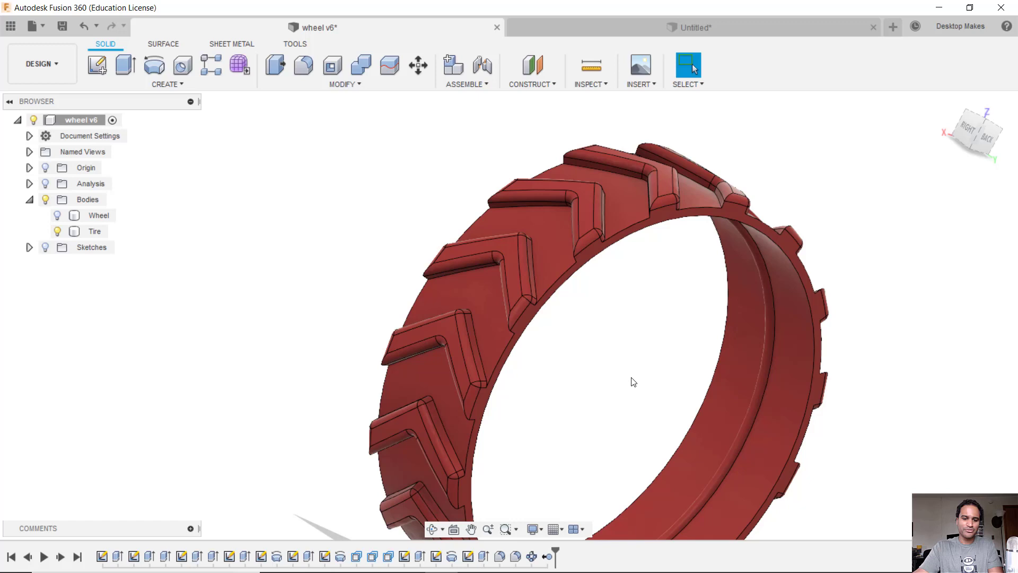
# Step: Pan the tire ring view up and to the left
pyautogui.moveTo(632, 380); pyautogui.dragTo(581, 333, button='middle')
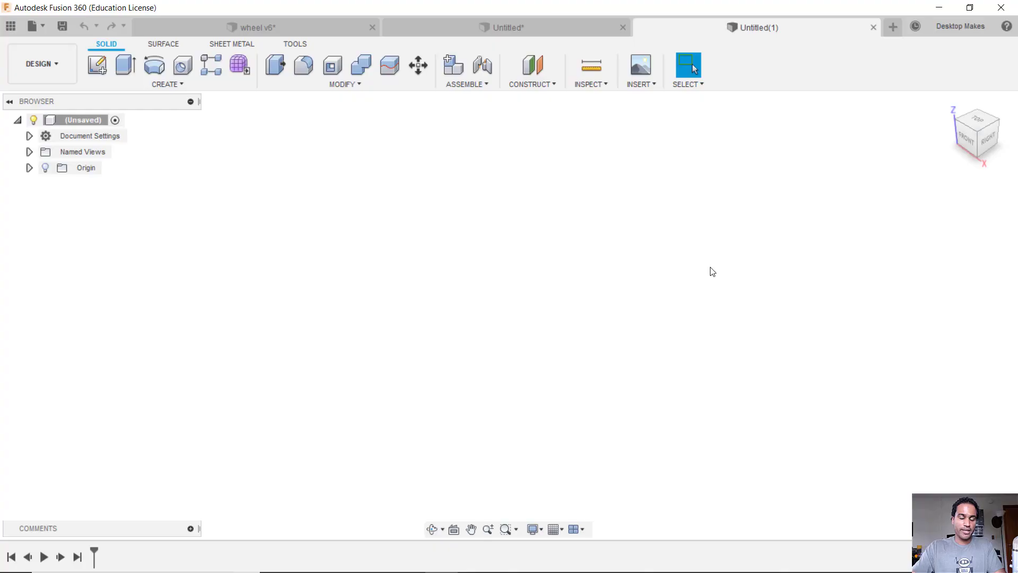
# Step: Sketch a Ø60 mm center-diameter circle at the origin on the XZ front plane
pyautogui.click(101, 68)
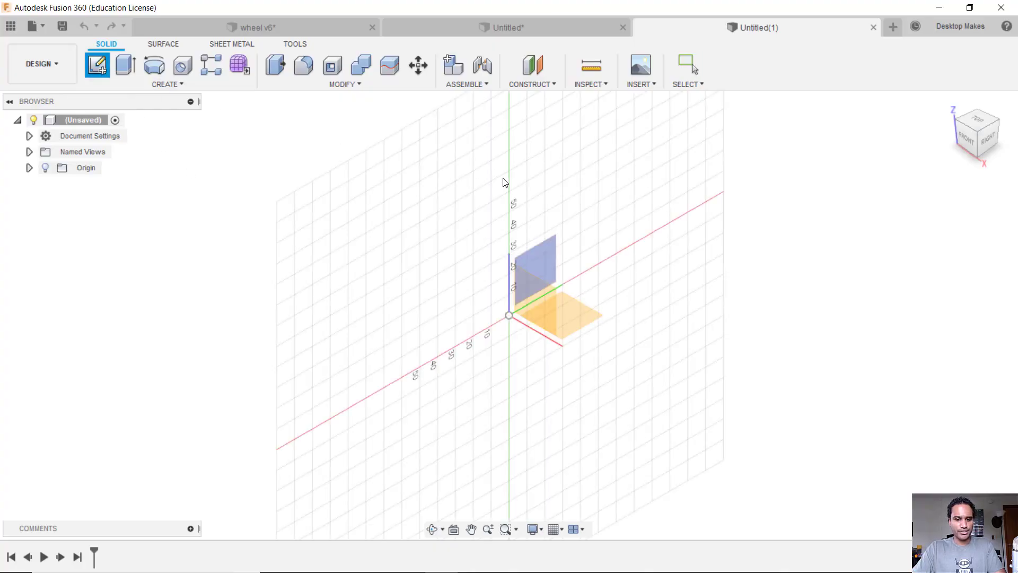
pyautogui.click(530, 303)
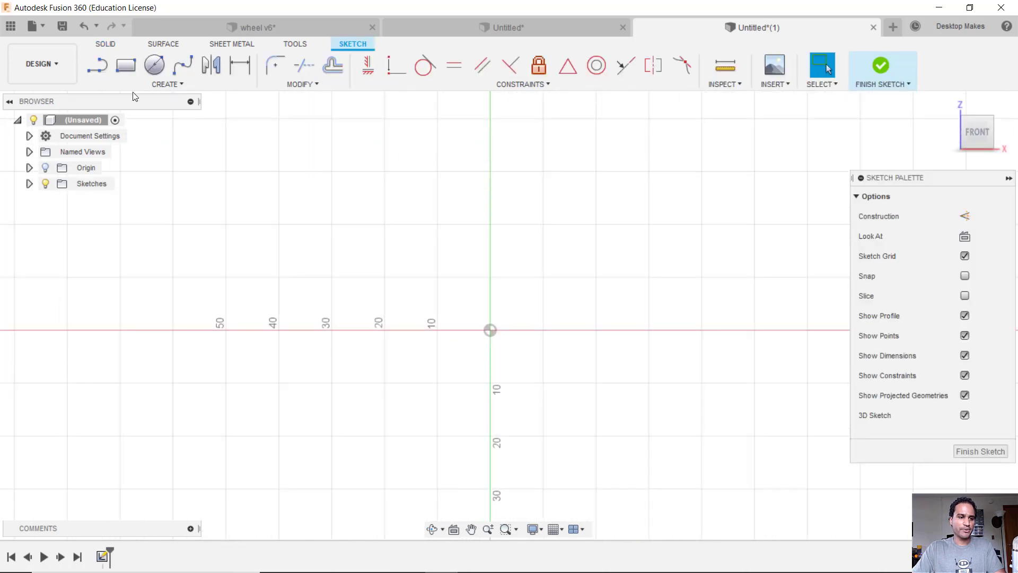
pyautogui.click(141, 86)
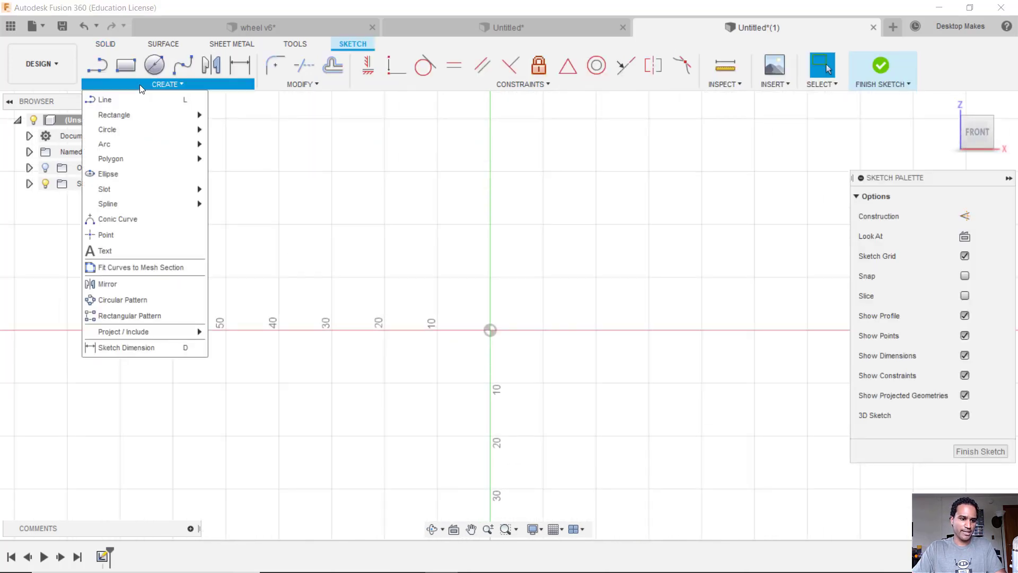
pyautogui.moveTo(147, 127)
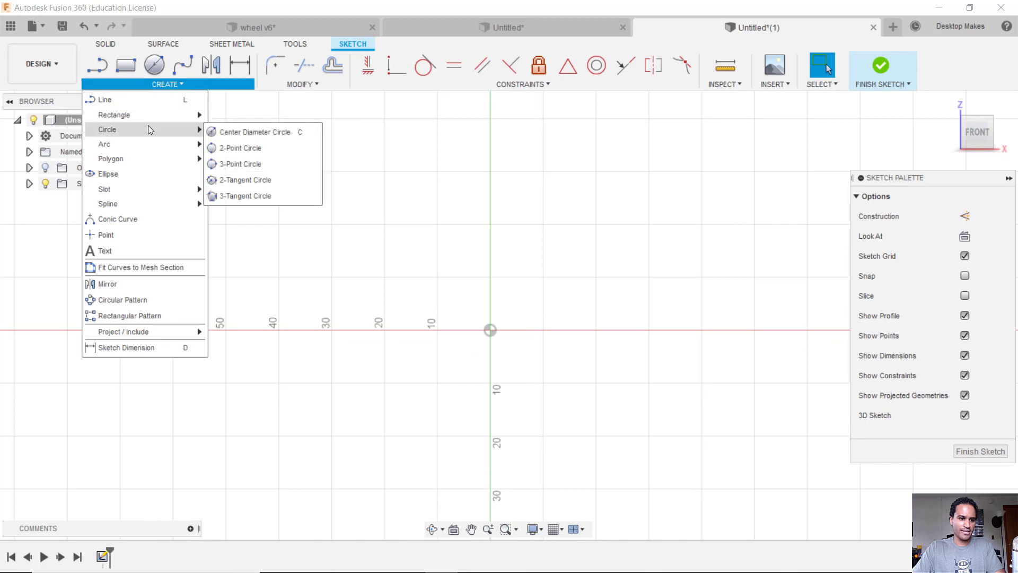
pyautogui.click(228, 134)
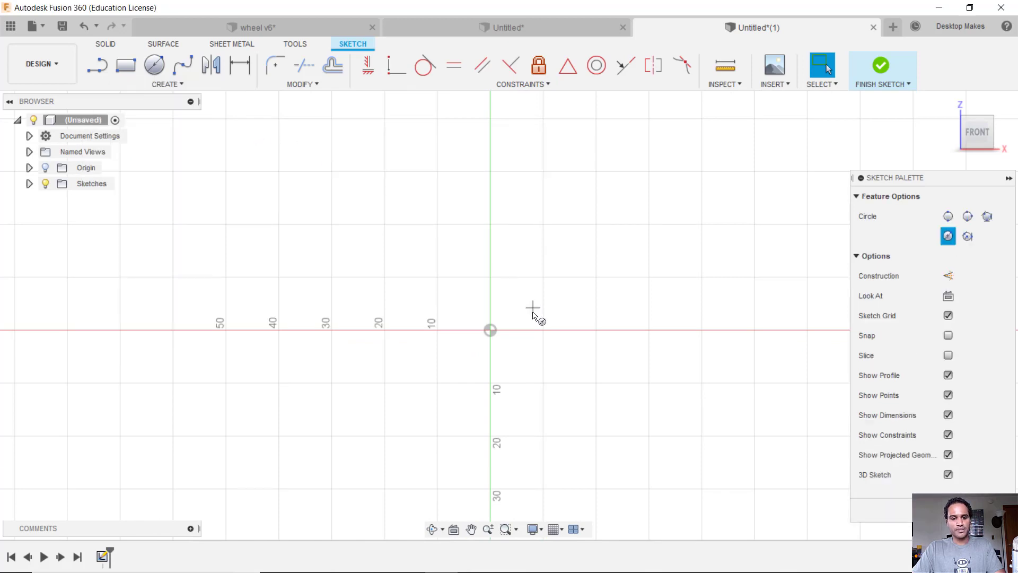
pyautogui.click(490, 330)
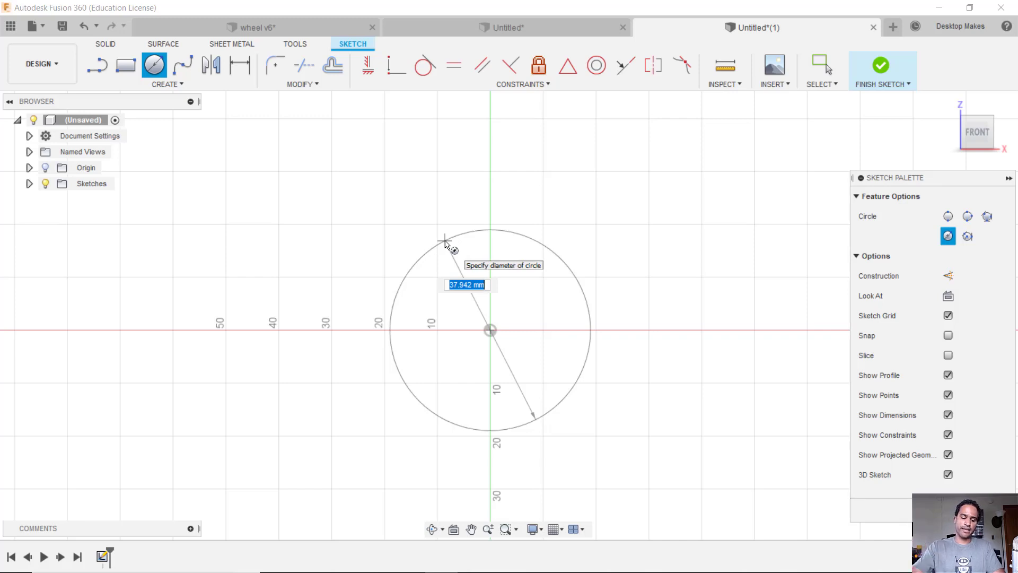
pyautogui.write('60')
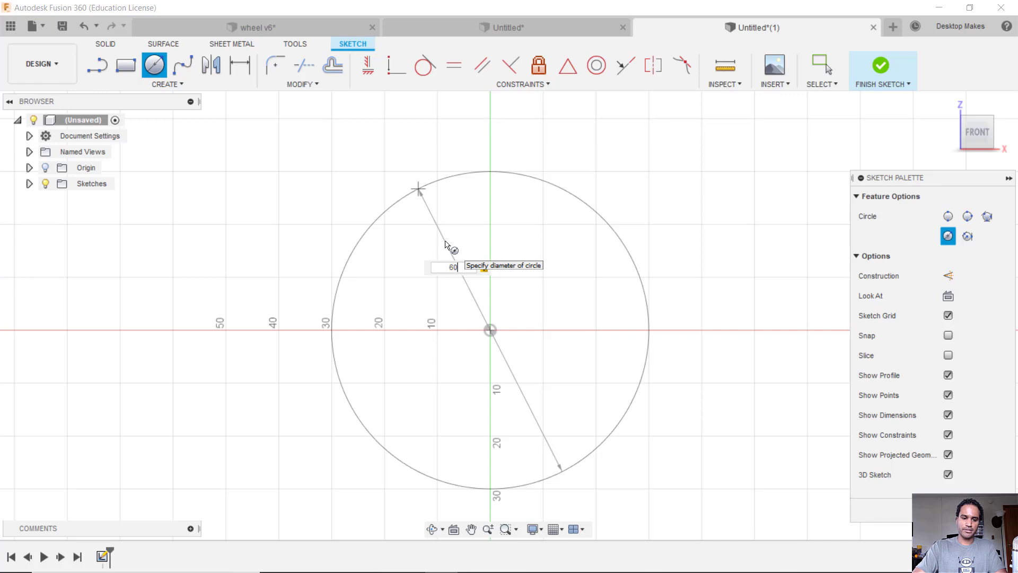
pyautogui.press('Return')
pyautogui.press('Escape')
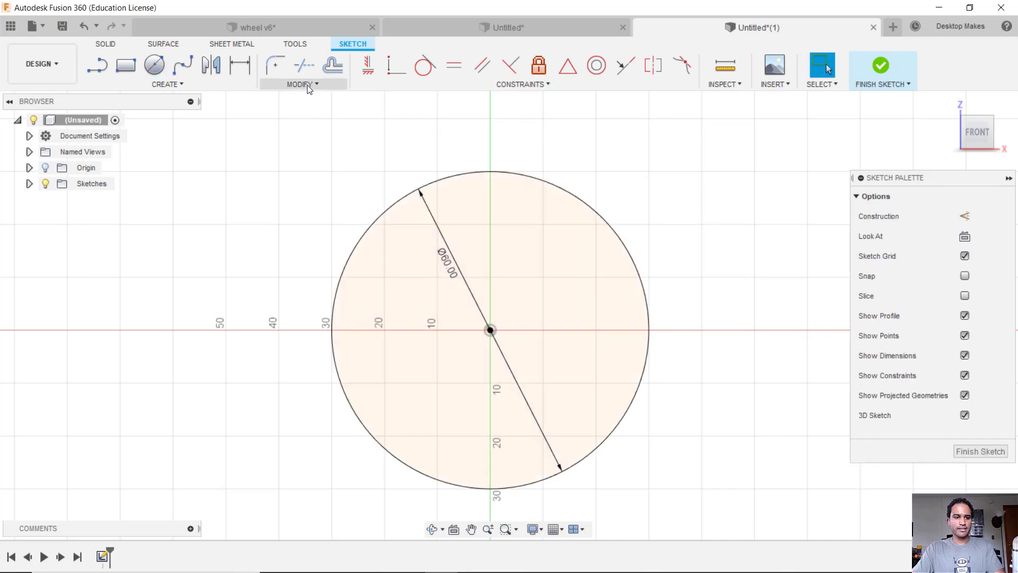
# Step: Offset the 60 mm circle inward by -1.2 mm and finish the sketch
pyautogui.click(307, 85)
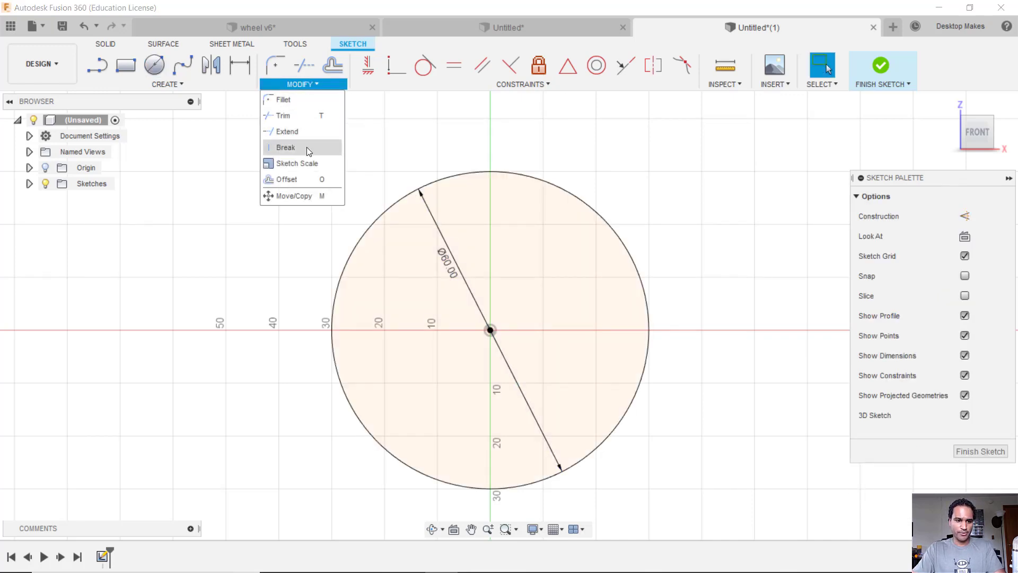
pyautogui.click(305, 181)
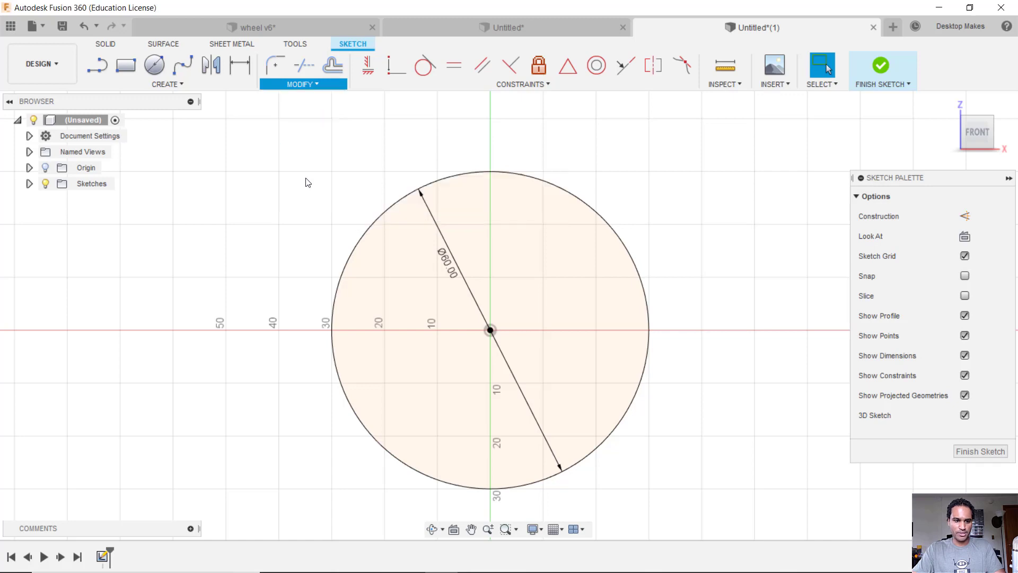
pyautogui.click(486, 168)
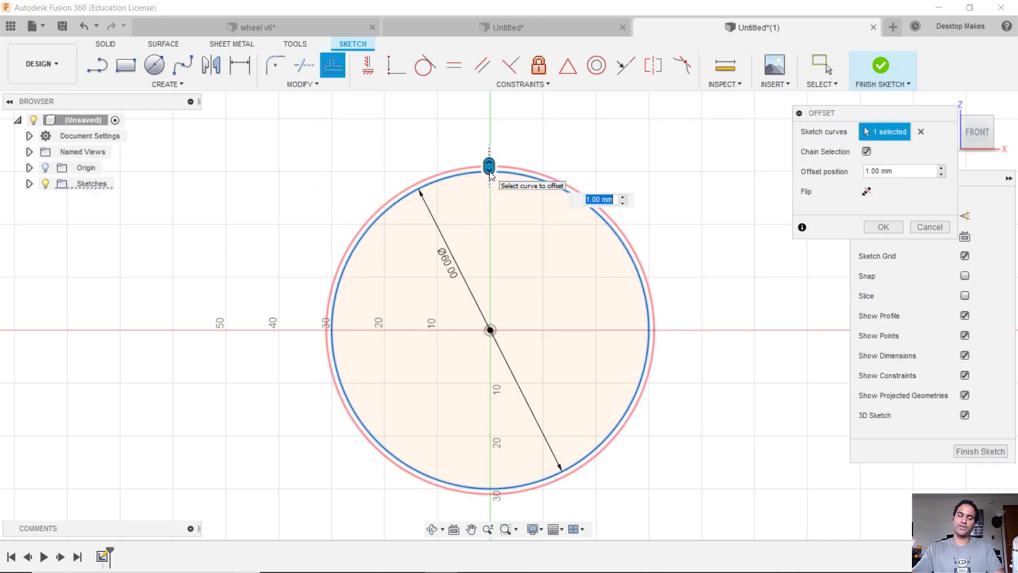
pyautogui.scroll(2, 490, 175)
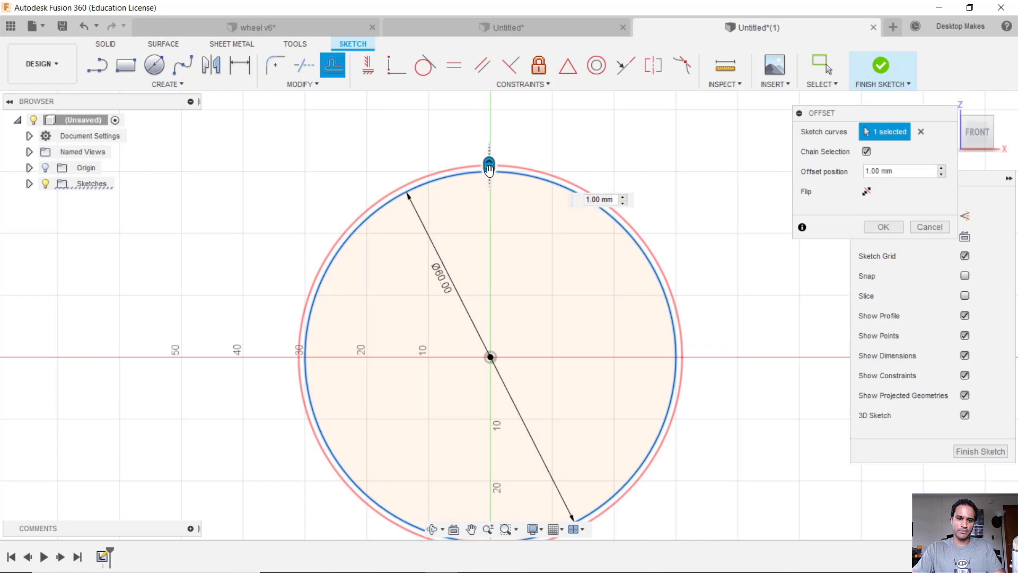
pyautogui.moveTo(489, 169); pyautogui.dragTo(491, 199)
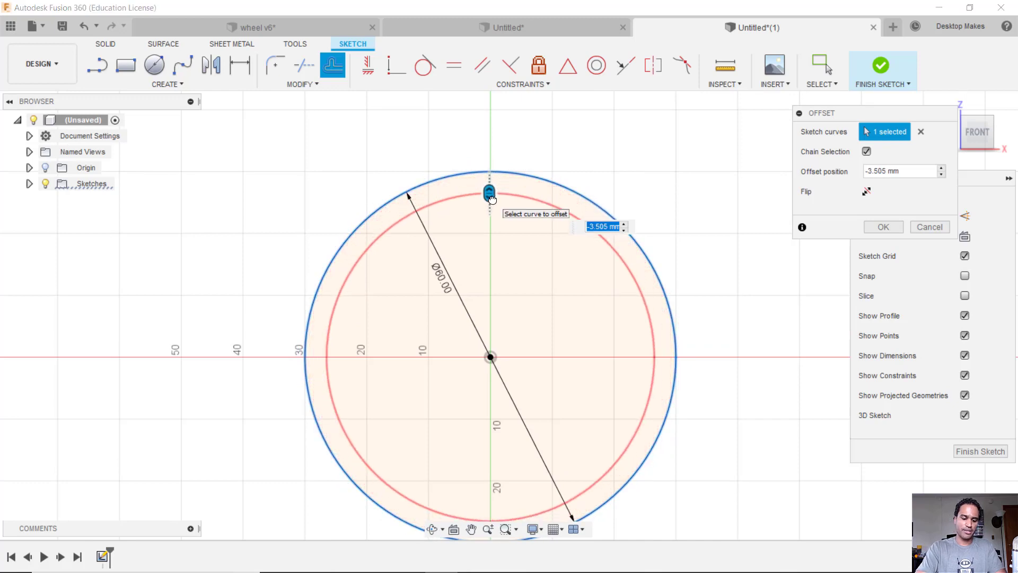
pyautogui.write('-1')
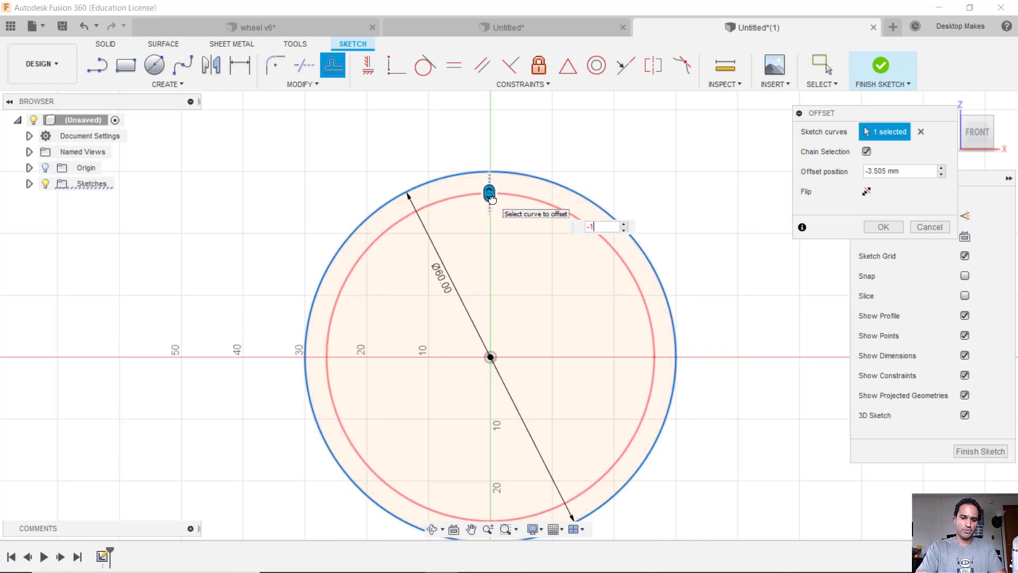
pyautogui.write('.2')
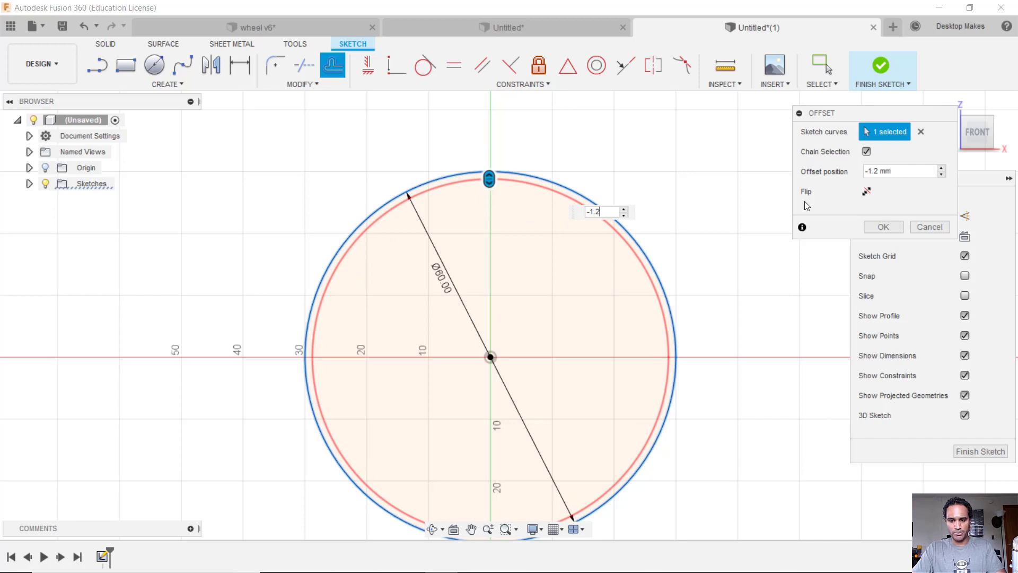
pyautogui.click(878, 227)
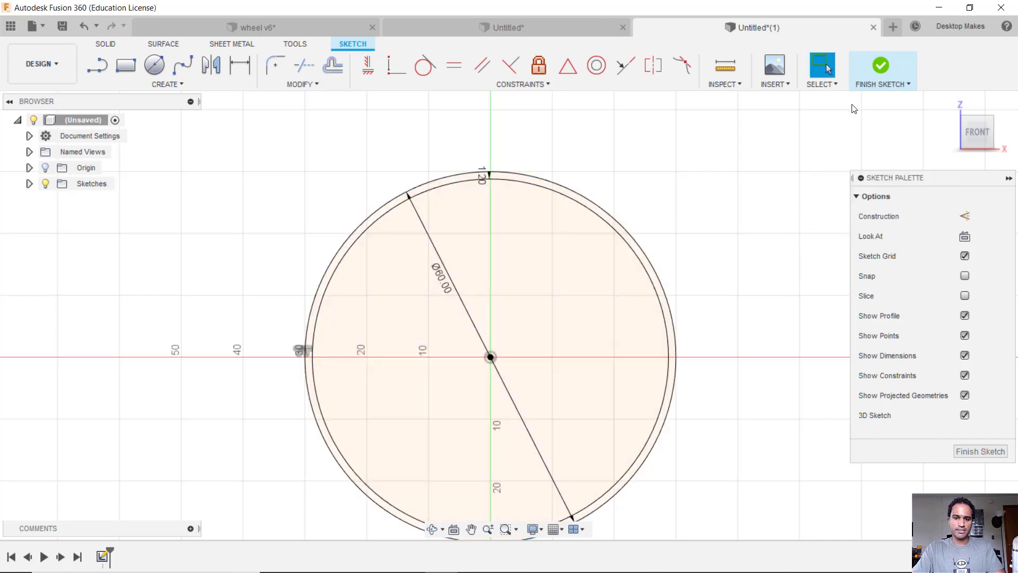
pyautogui.click(878, 69)
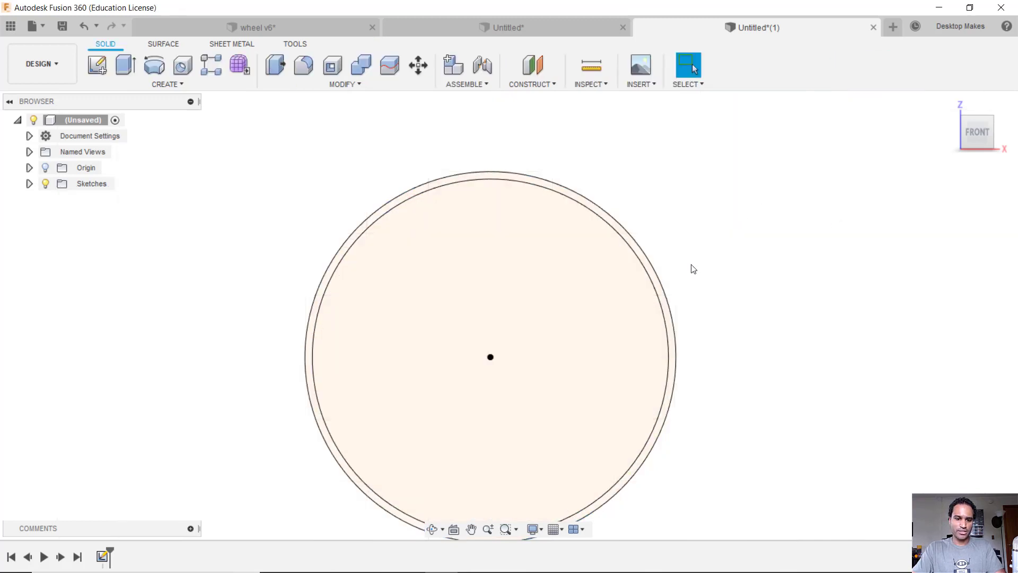
pyautogui.scroll(4, 601, 224)
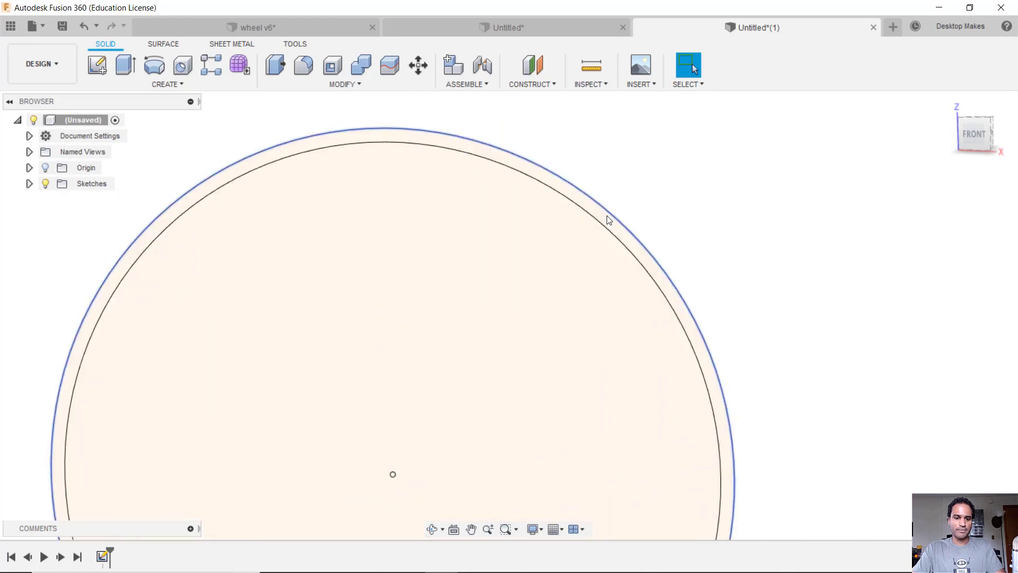
# Step: Extrude the thin band between the two circles 18 mm into a solid ring body
pyautogui.click(606, 217)
pyautogui.click(180, 84)
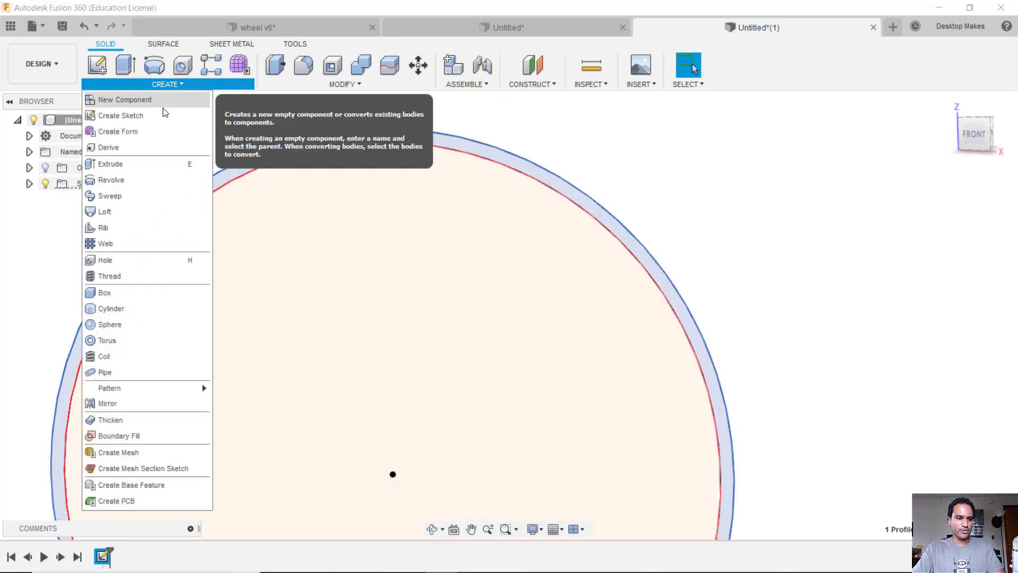
pyautogui.click(139, 164)
pyautogui.scroll(-3, 584, 365)
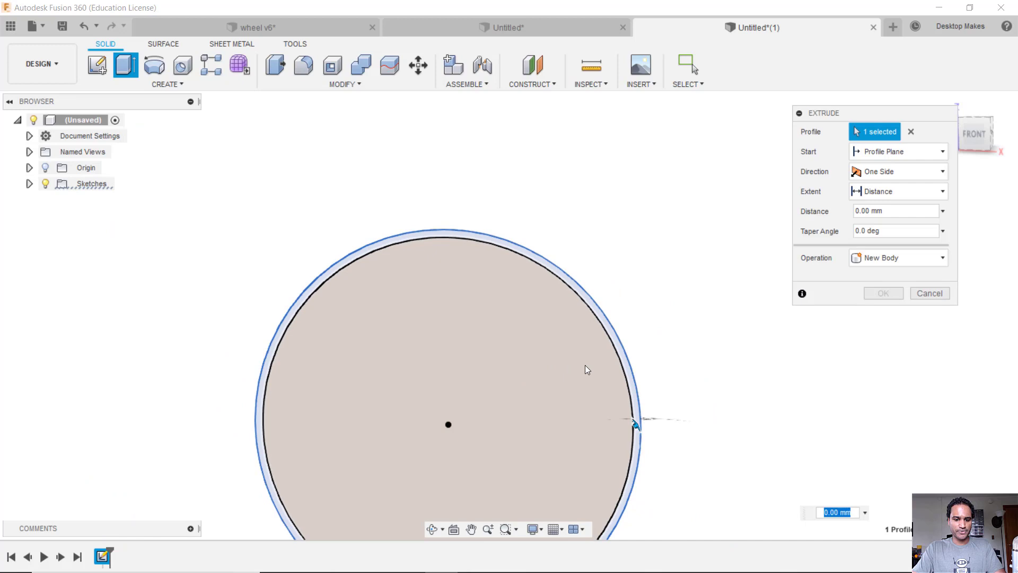
pyautogui.keyDown('shift'); pyautogui.moveTo(585, 365); pyautogui.dragTo(523, 389, button='middle'); pyautogui.keyUp('shift')
pyautogui.moveTo(630, 428); pyautogui.dragTo(752, 383)
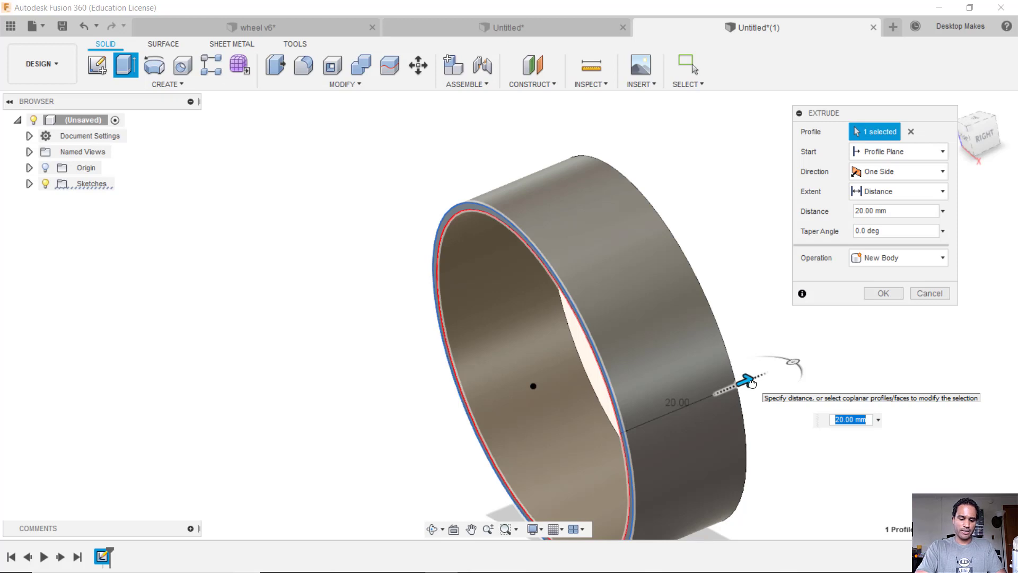
pyautogui.write('18')
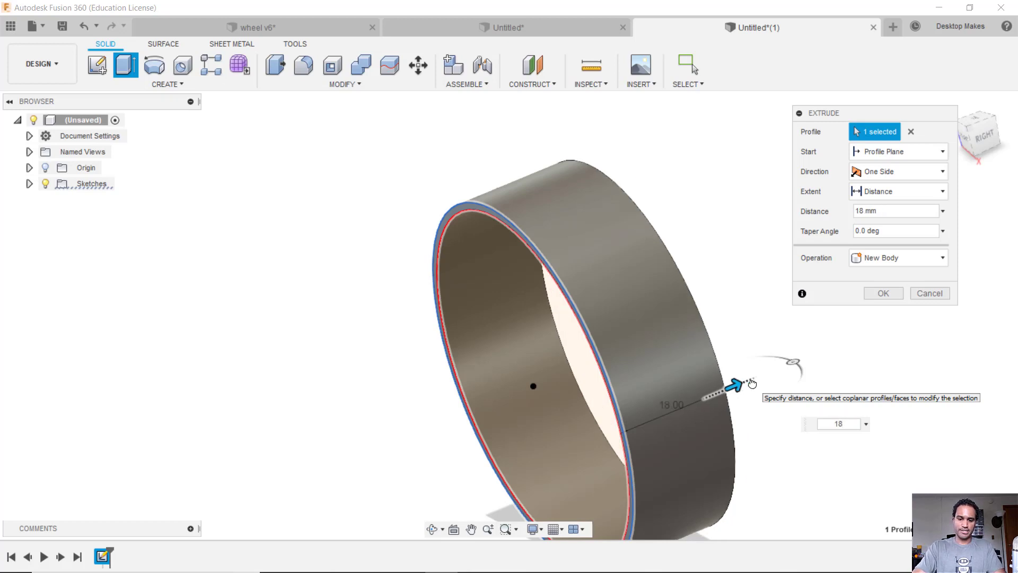
pyautogui.press('Return')
pyautogui.keyDown('shift'); pyautogui.moveTo(750, 381); pyautogui.dragTo(701, 321, button='middle'); pyautogui.keyUp('shift')
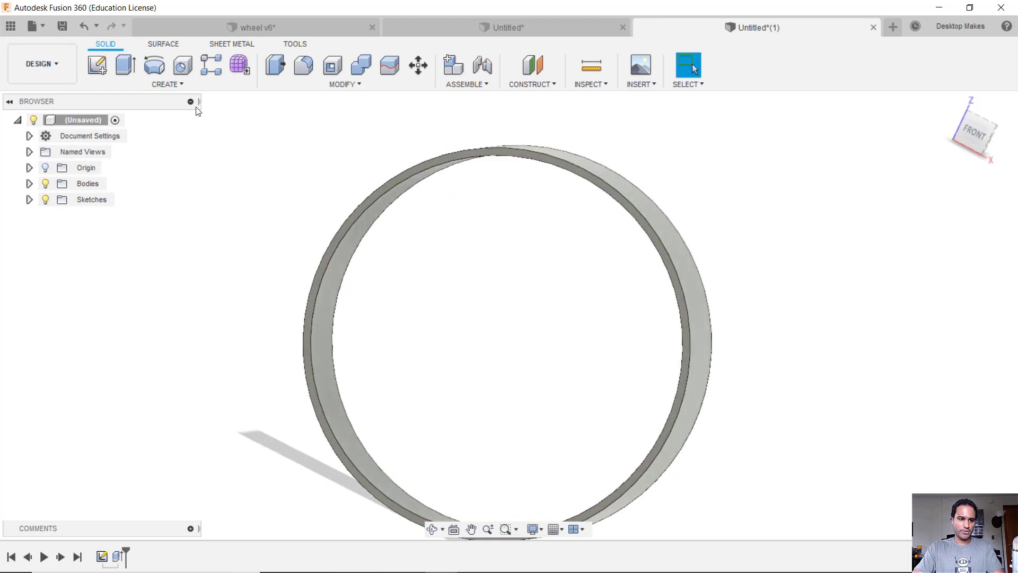
# Step: Start a new sketch and orbit until the origin planes show beside the ring
pyautogui.keyDown('shift'); pyautogui.moveTo(339, 202); pyautogui.dragTo(227, 194, button='middle'); pyautogui.keyUp('shift')
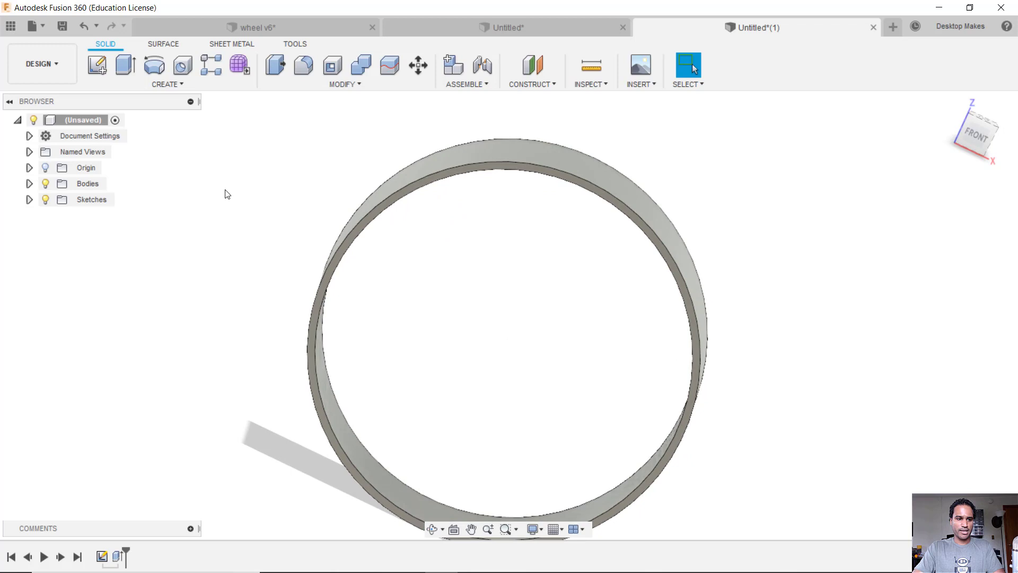
pyautogui.click(97, 65)
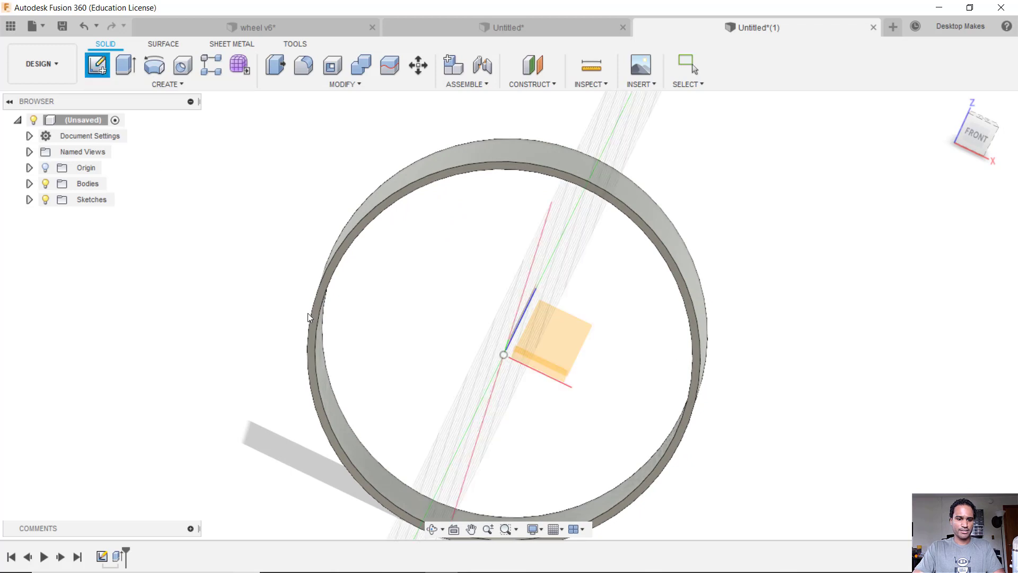
pyautogui.keyDown('shift'); pyautogui.moveTo(307, 313); pyautogui.dragTo(446, 323, button='middle'); pyautogui.keyUp('shift')
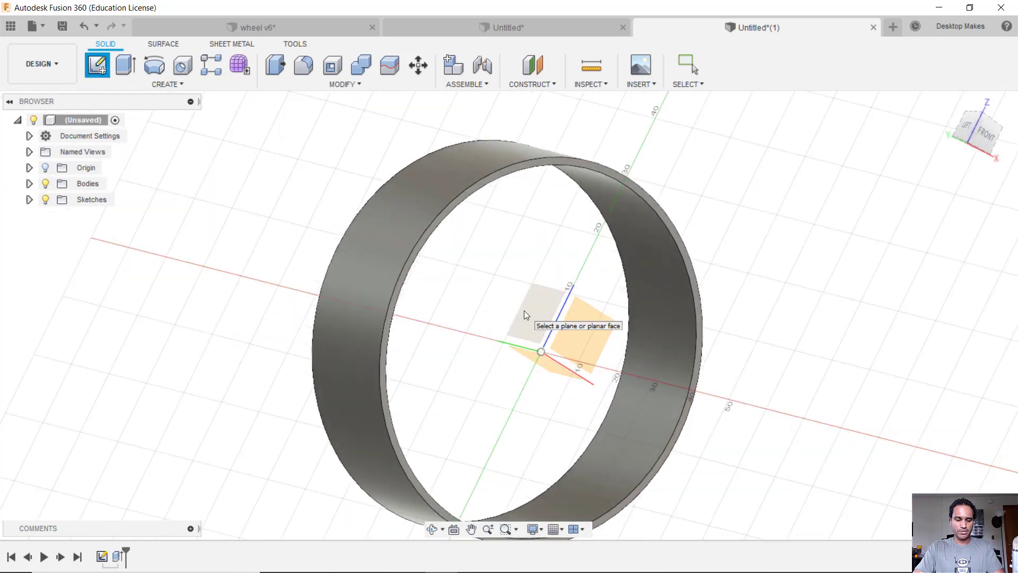
pyautogui.moveTo(523, 310)
pyautogui.keyDown('shift'); pyautogui.mouseDown(button='middle')
pyautogui.moveTo(466, 288)
pyautogui.moveTo(450, 315)
pyautogui.mouseUp(button='middle'); pyautogui.keyUp('shift')
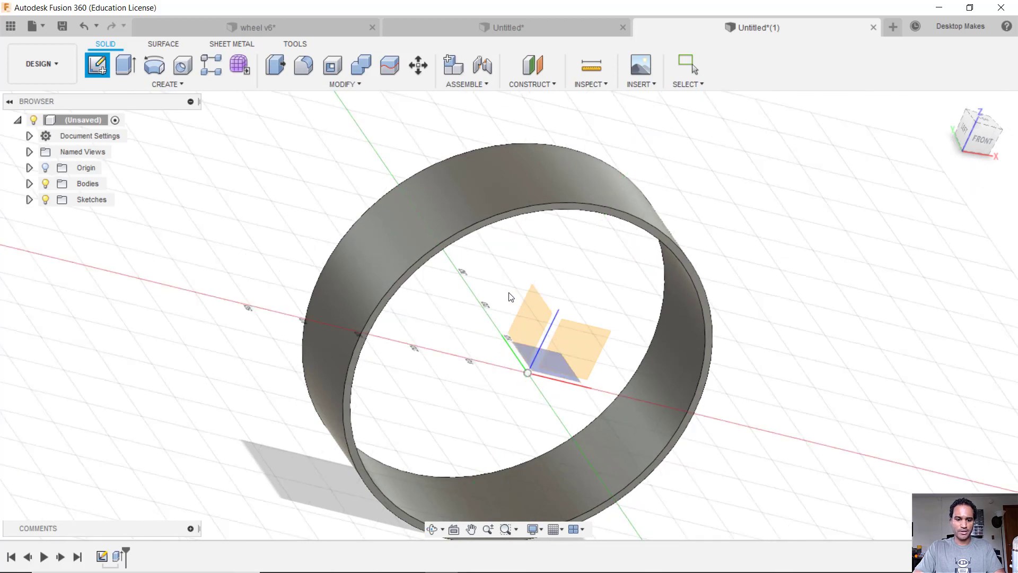
# Step: Sketch on the side origin plane, project the ring body's face, then hide the ring body
pyautogui.click(529, 320)
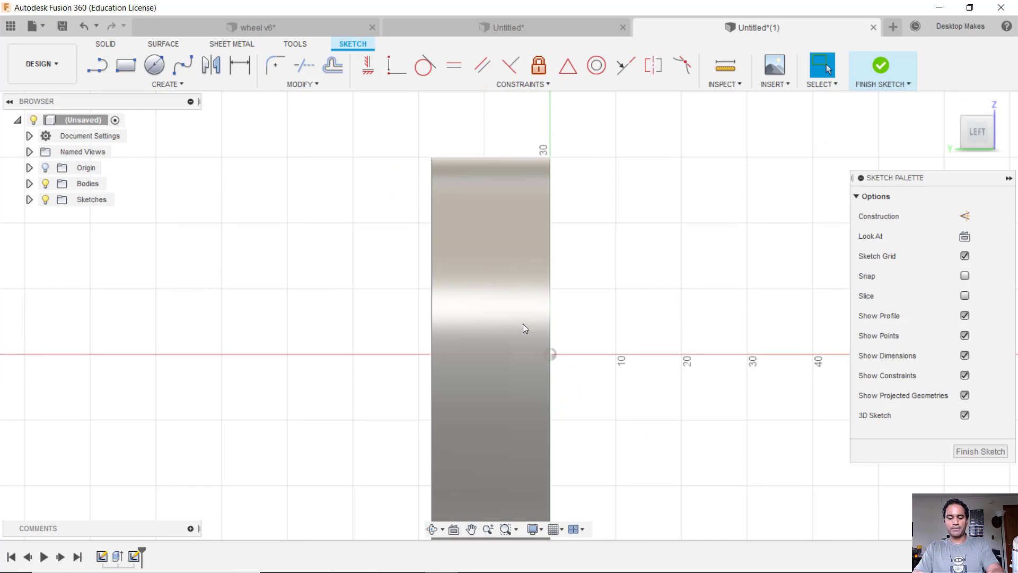
pyautogui.press('p')
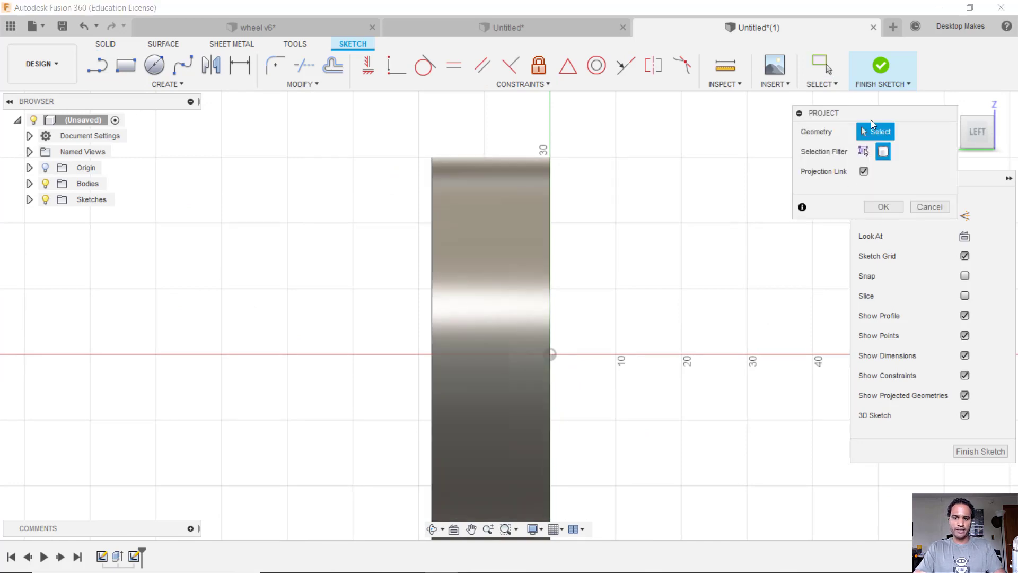
pyautogui.moveTo(871, 124); pyautogui.dragTo(721, 145)
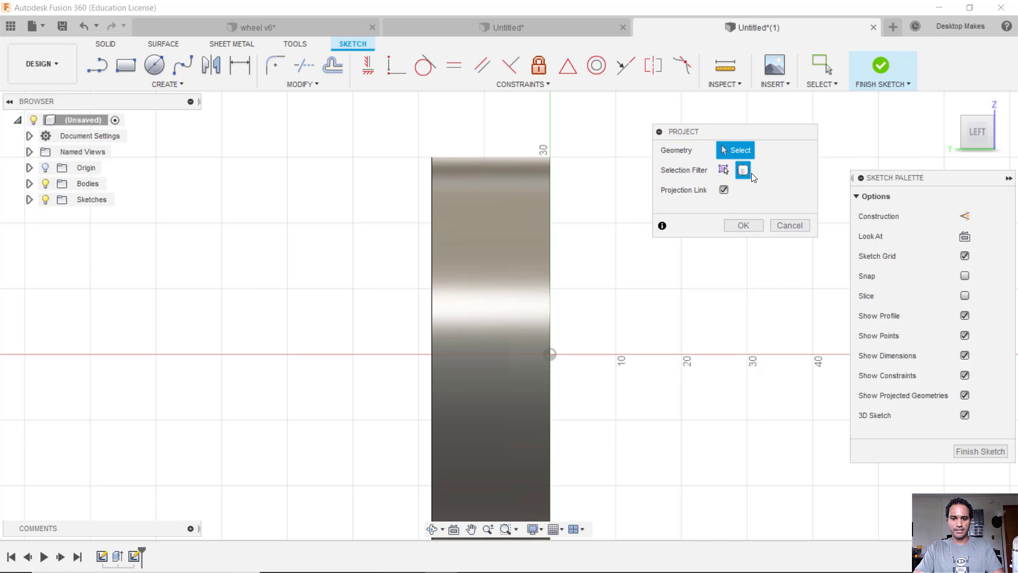
pyautogui.click(516, 244)
pyautogui.moveTo(482, 373); pyautogui.dragTo(443, 303, button='middle')
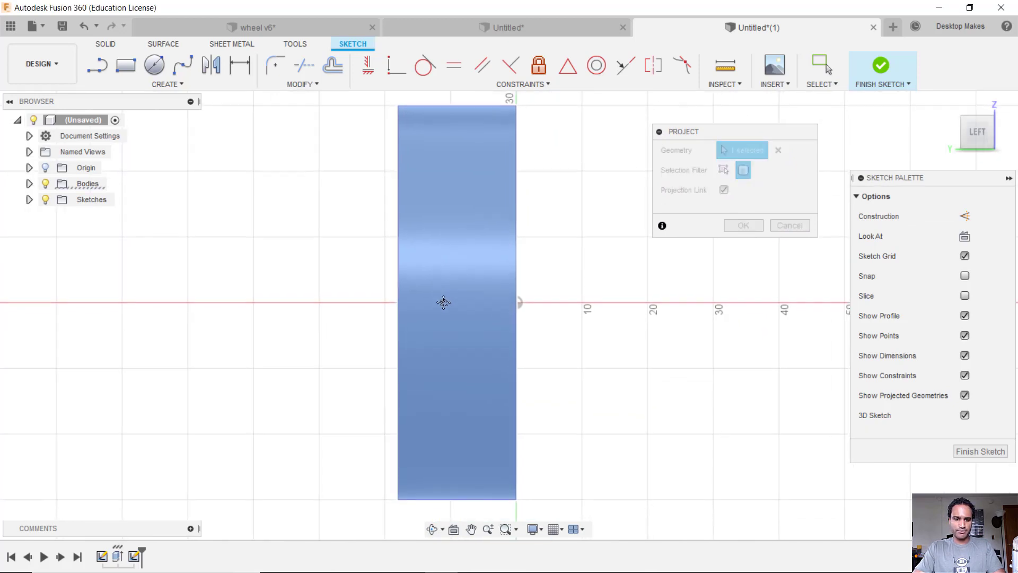
pyautogui.scroll(-1, 444, 303)
pyautogui.click(743, 225)
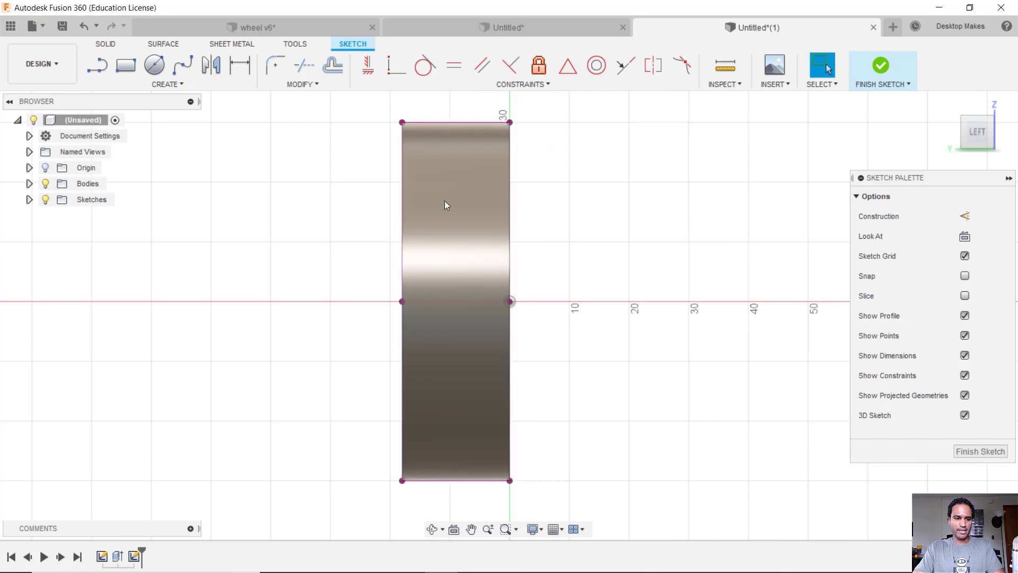
pyautogui.click(46, 184)
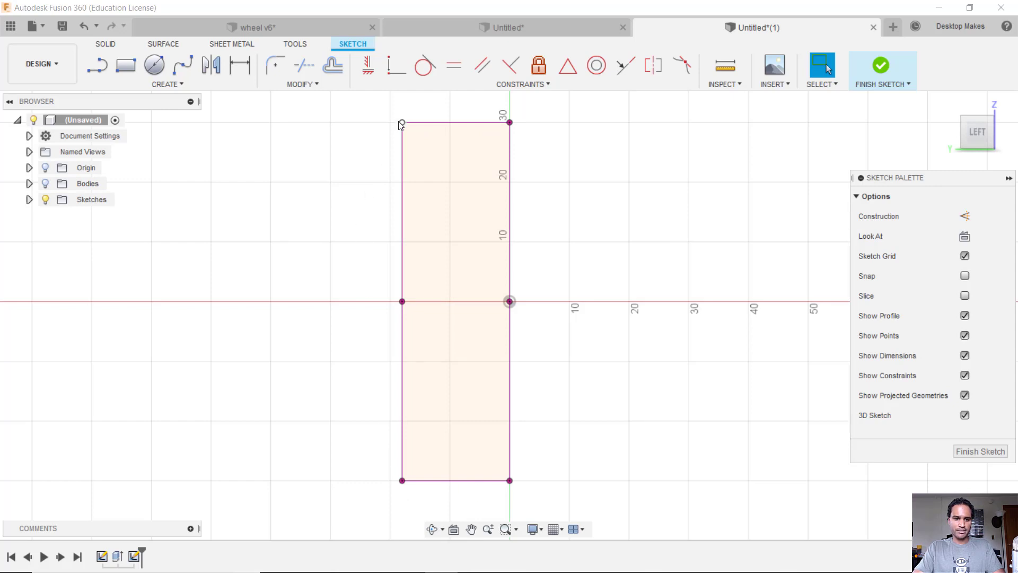
pyautogui.moveTo(628, 222); pyautogui.dragTo(653, 234, button='middle')
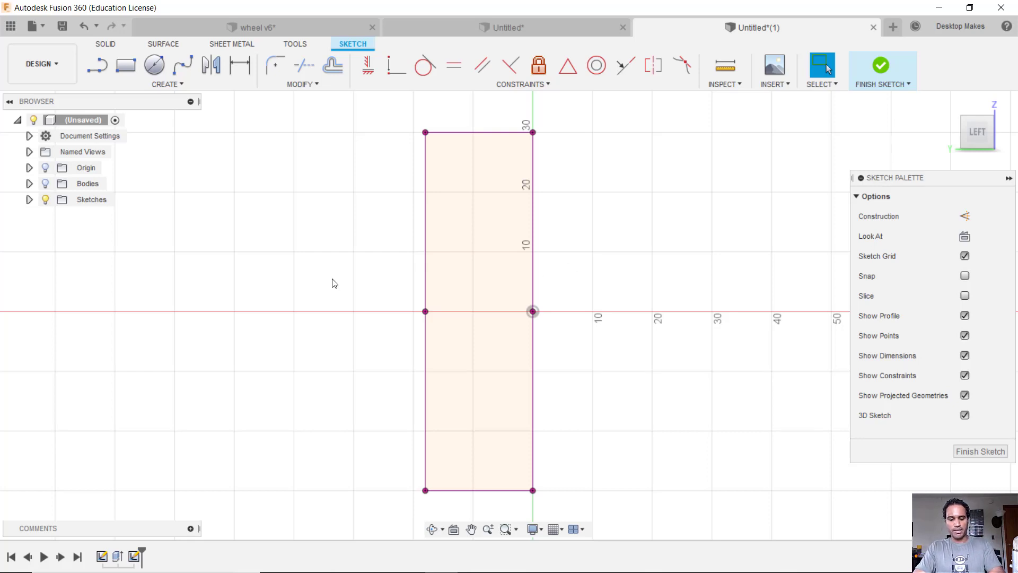
# Step: Draw a horizontal construction line across the rectangle's side midpoints
pyautogui.press('l')
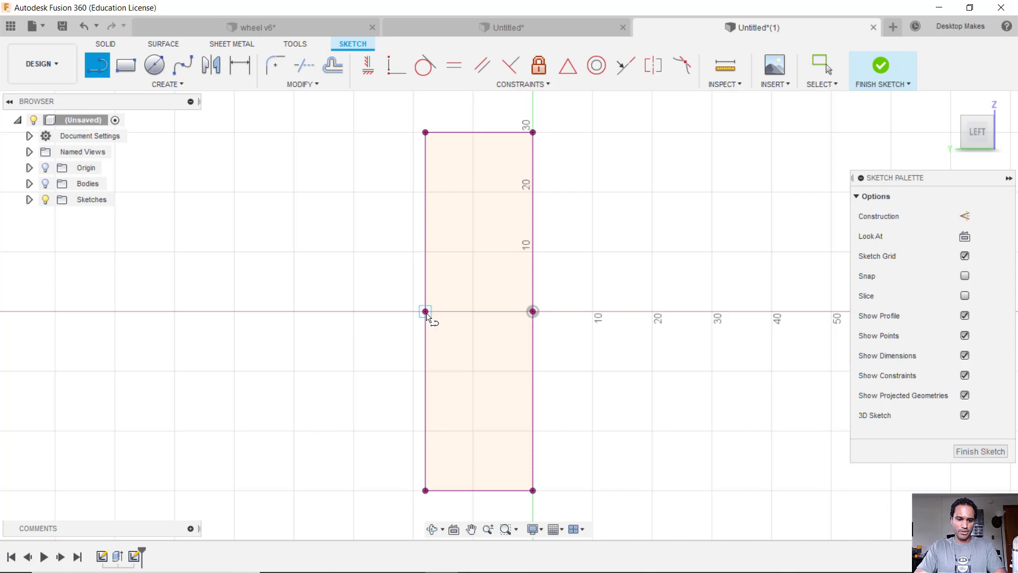
pyautogui.click(425, 312)
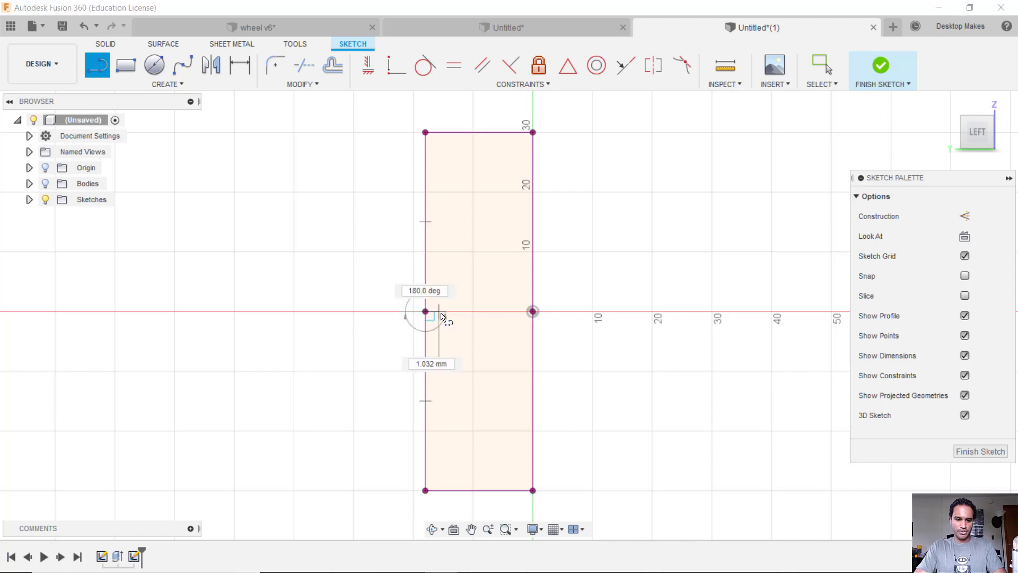
pyautogui.click(533, 311)
pyautogui.press('Escape')
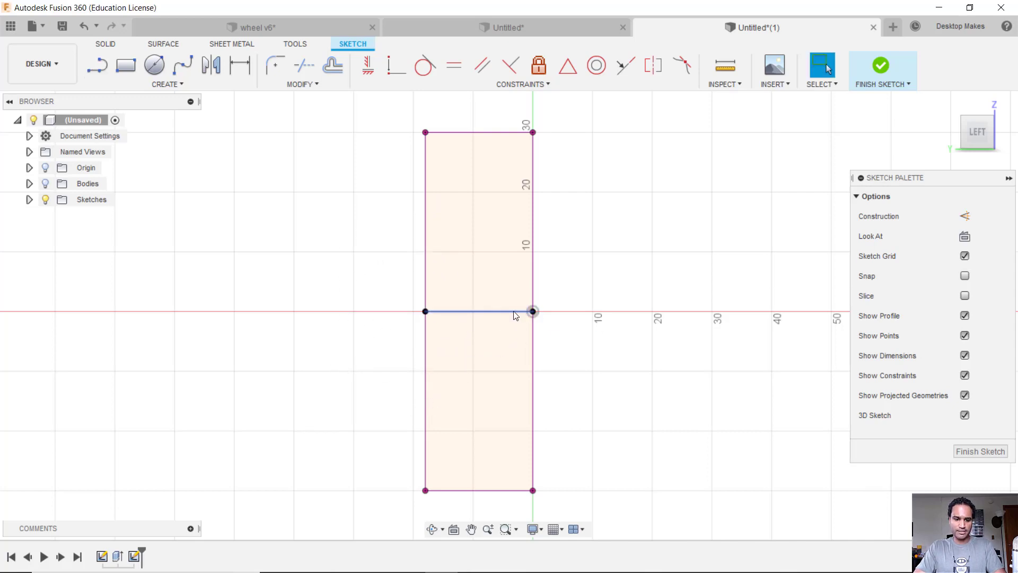
pyautogui.click(514, 313)
pyautogui.press('x')
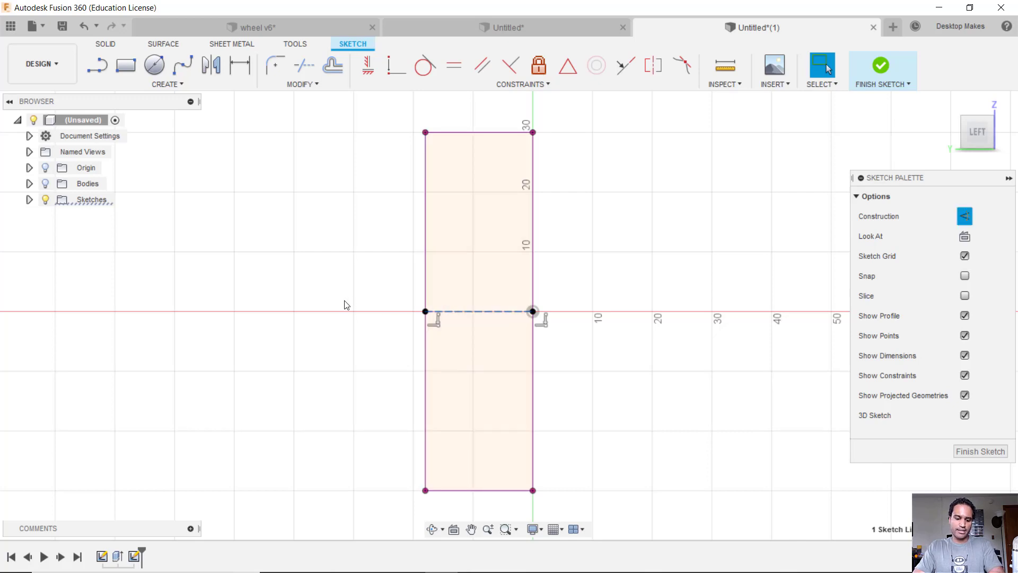
# Step: Add a 7 mm vertical construction line from the horizontal line's midpoint
pyautogui.press('l')
pyautogui.scroll(2, 459, 310)
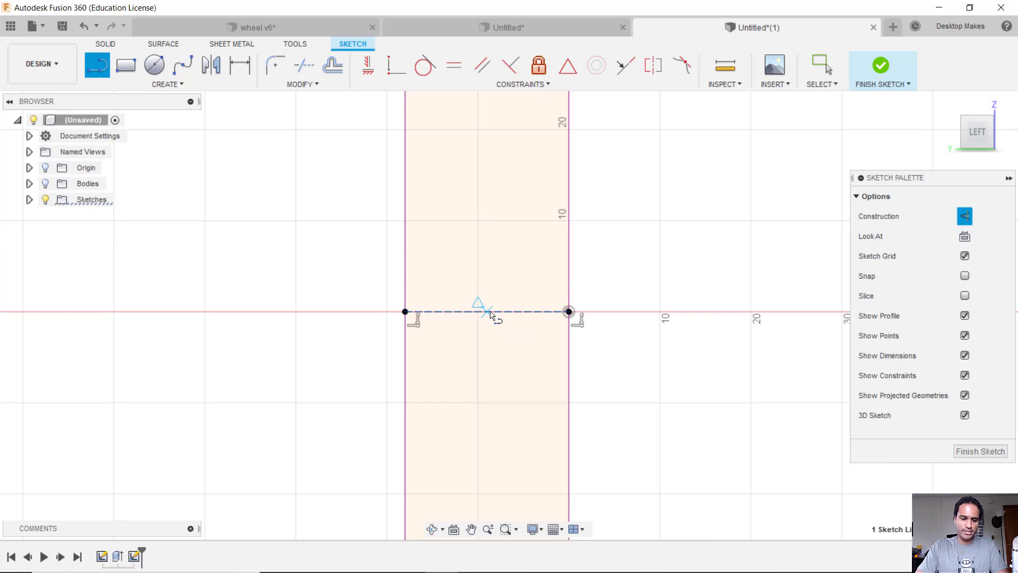
pyautogui.click(488, 312)
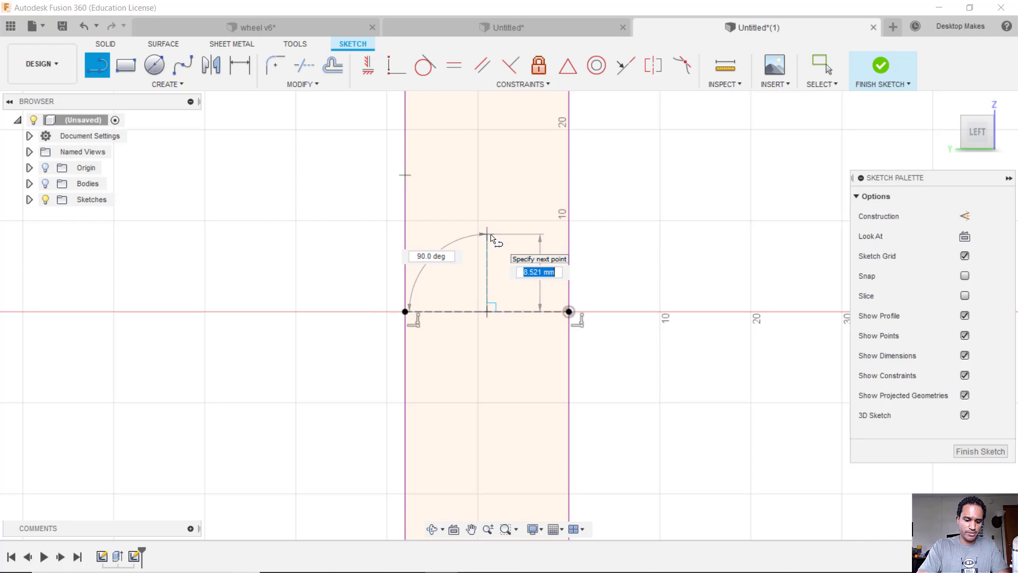
pyautogui.write('7')
pyautogui.press('Return')
pyautogui.press('Escape')
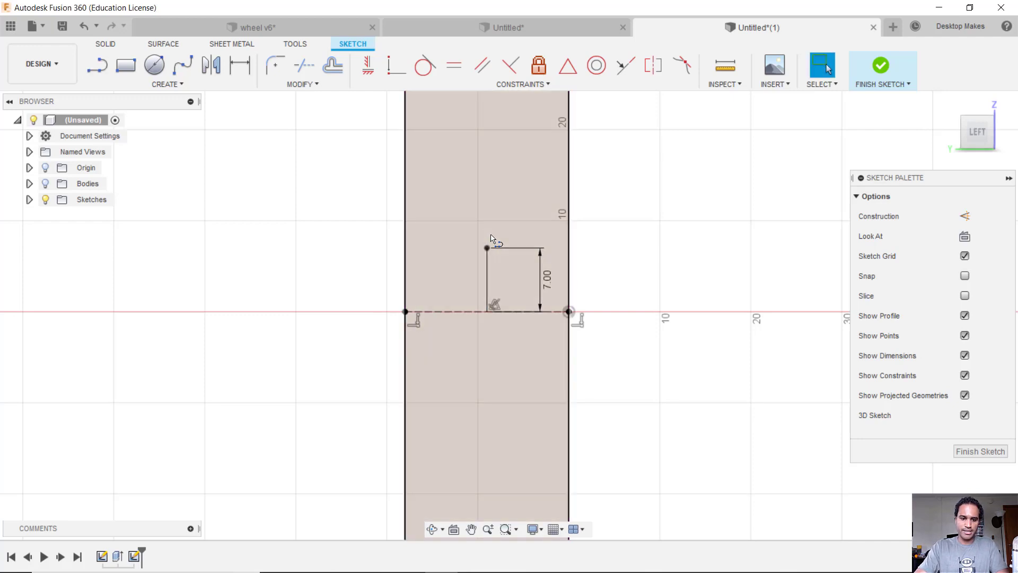
pyautogui.click(488, 261)
pyautogui.press('x')
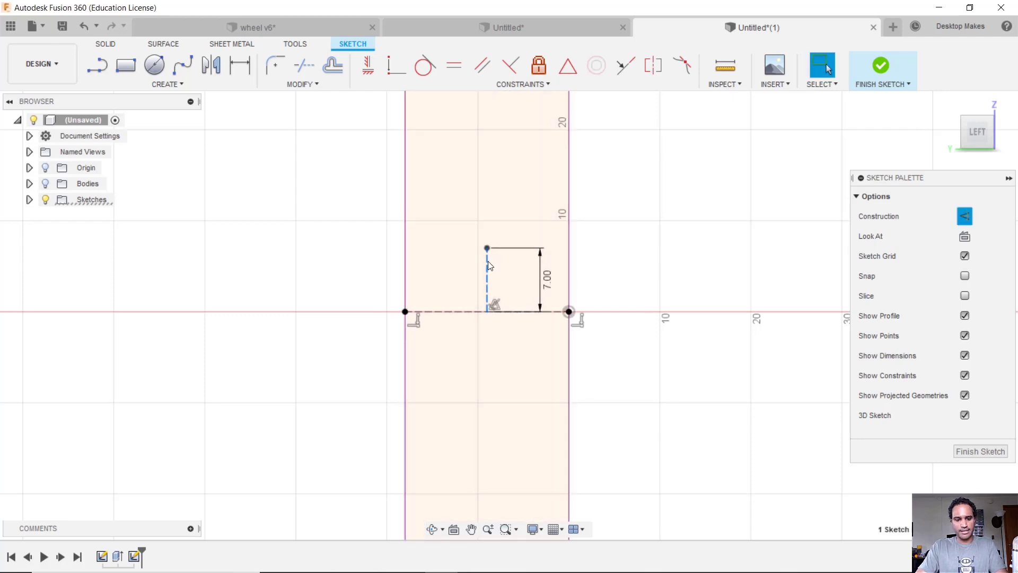
# Step: Draw the V-shaped chevron from the left point up to the 7 mm apex and down right
pyautogui.press('l')
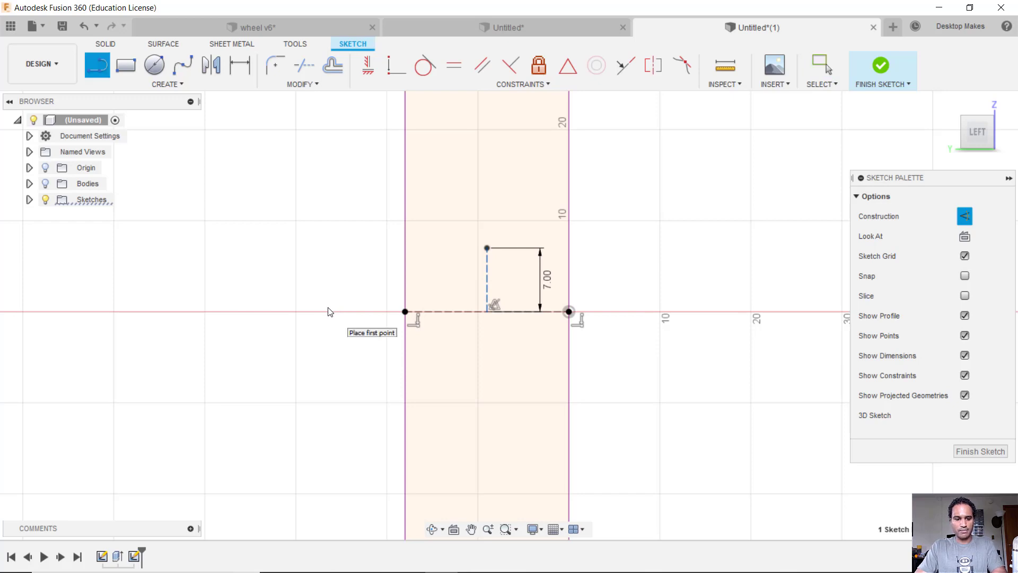
pyautogui.click(404, 311)
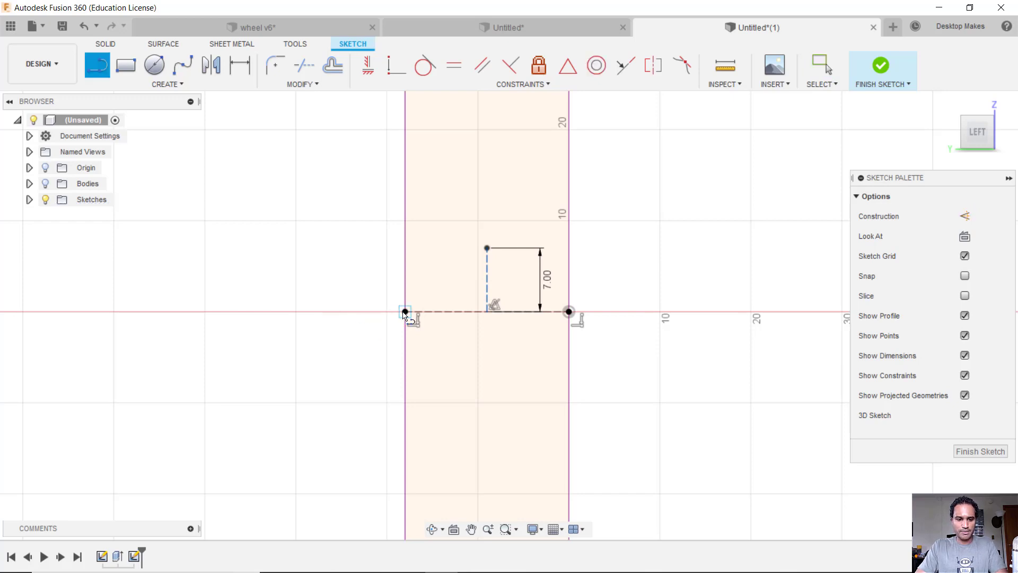
pyautogui.click(488, 248)
pyautogui.click(488, 248)
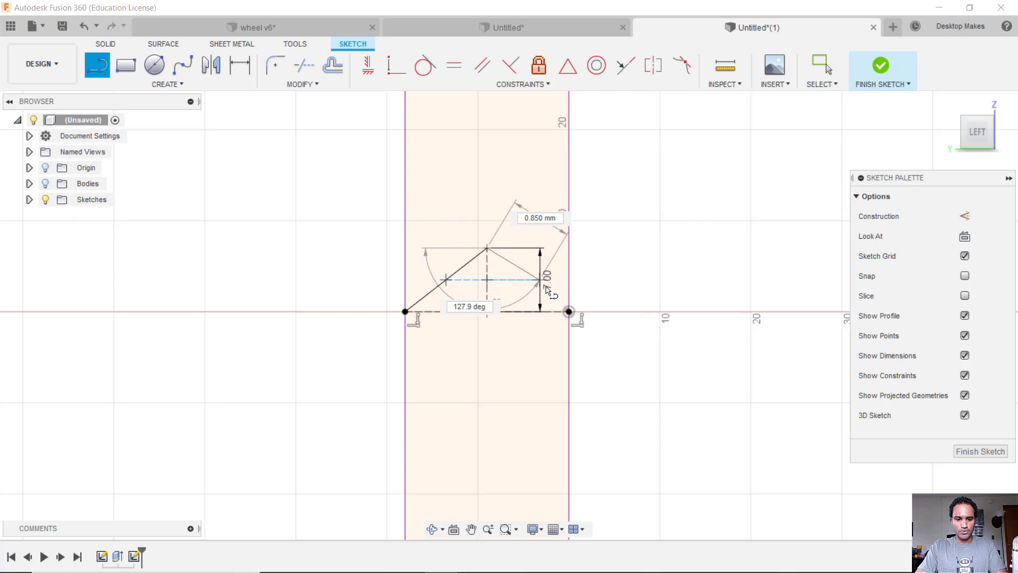
pyautogui.click(569, 312)
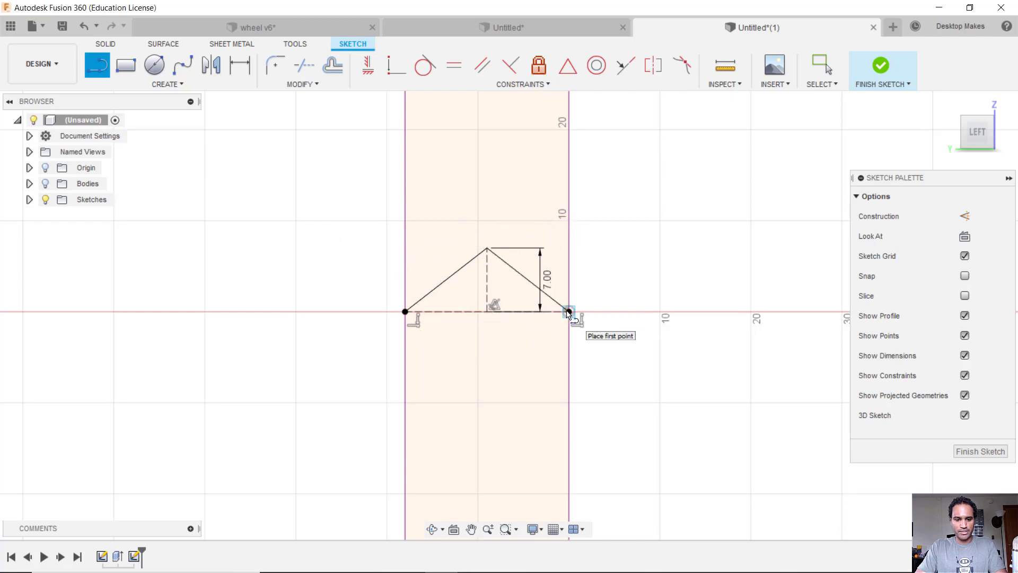
pyautogui.press('Escape')
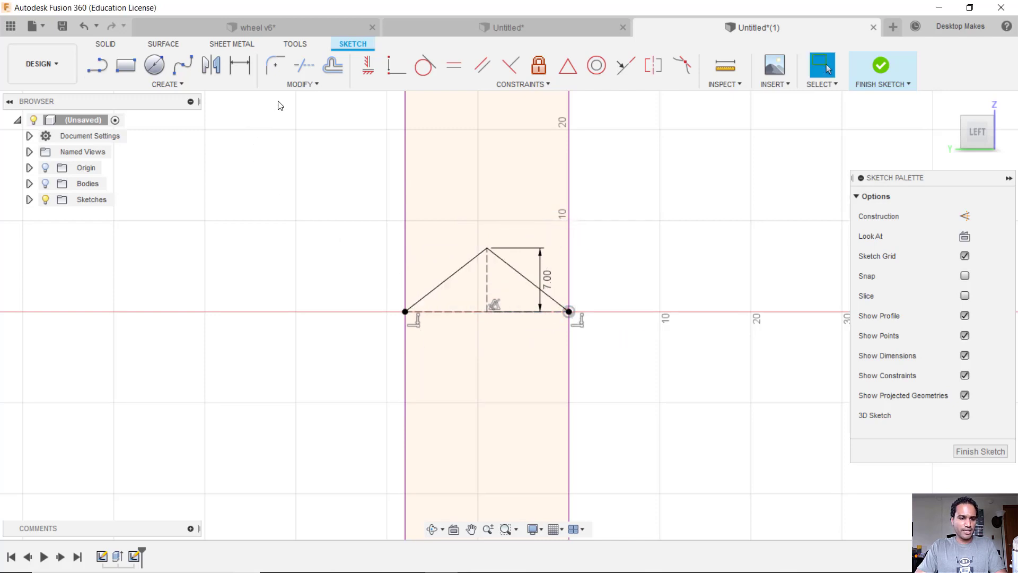
# Step: Offset the V chevron lines by 5 mm to form the tread band
pyautogui.click(285, 84)
pyautogui.click(287, 179)
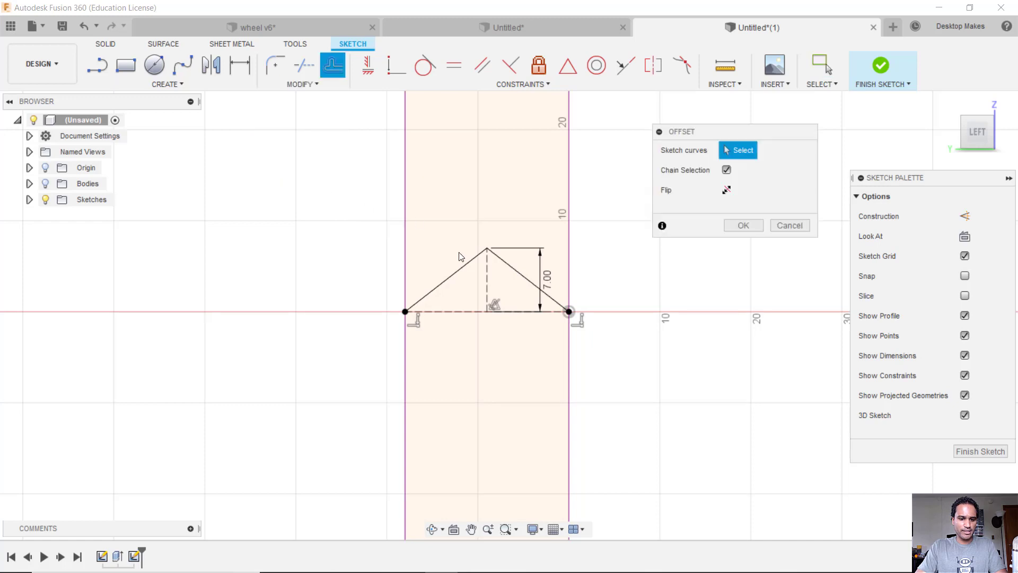
pyautogui.click(468, 259)
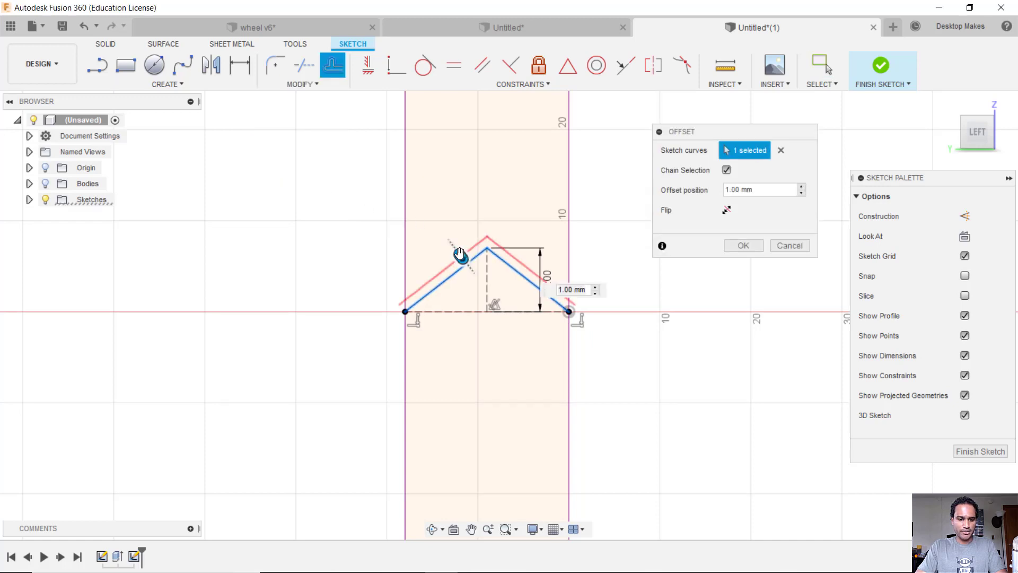
pyautogui.moveTo(459, 254); pyautogui.dragTo(459, 230)
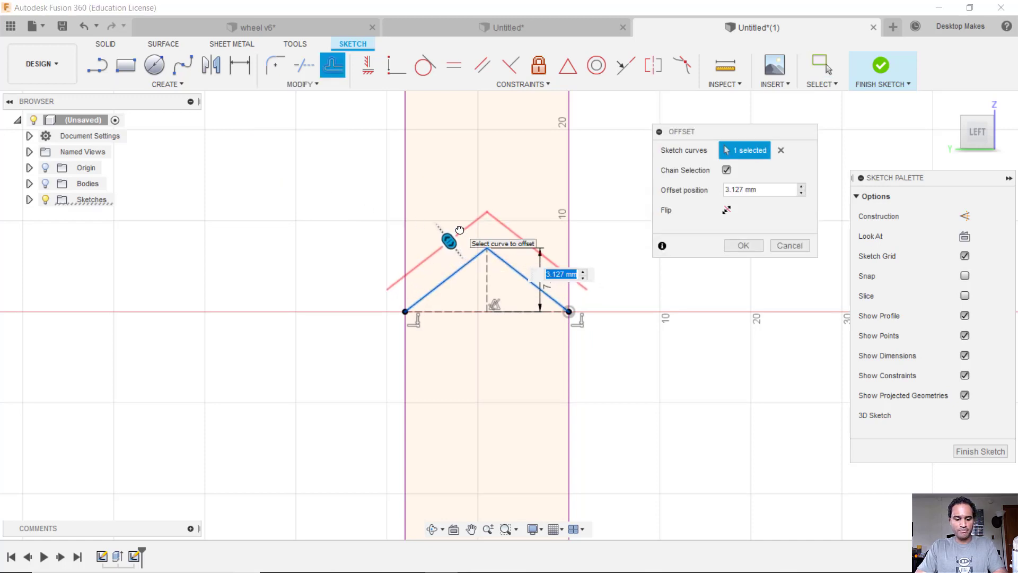
pyautogui.write('5')
pyautogui.click(743, 245)
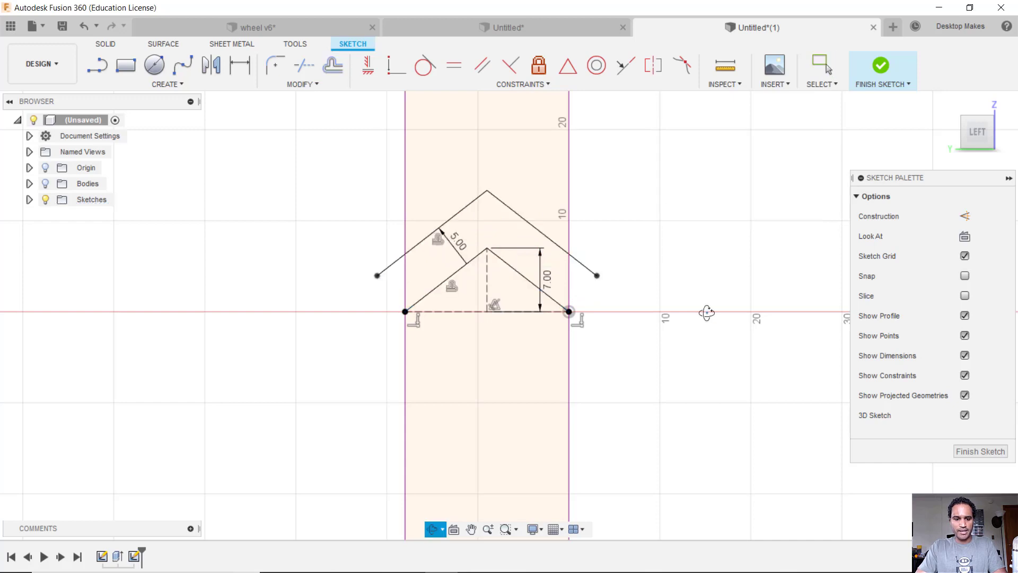
pyautogui.moveTo(707, 312)
pyautogui.mouseDown()
pyautogui.moveTo(665, 316)
pyautogui.moveTo(631, 286)
pyautogui.mouseUp()
pyautogui.click(822, 65)
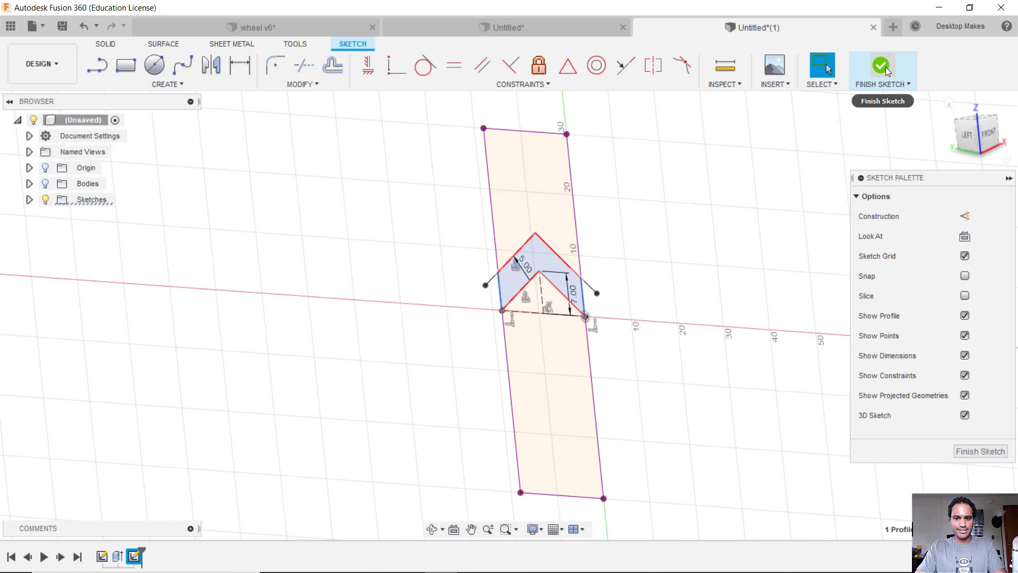
# Step: Finish the sketch, show the ring body, and extrude the chevron starting from the ring's outer face
pyautogui.click(885, 67)
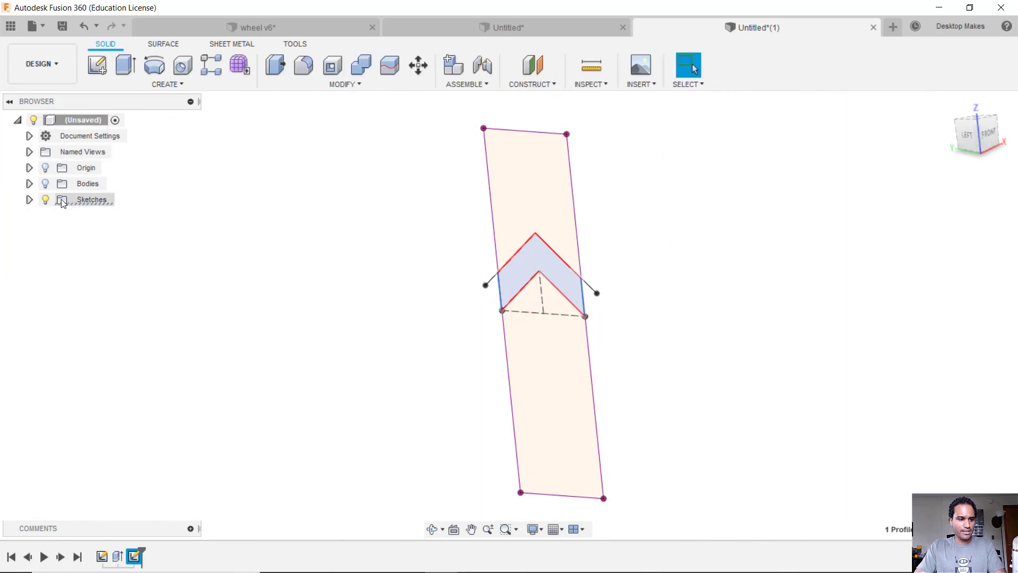
pyautogui.click(46, 183)
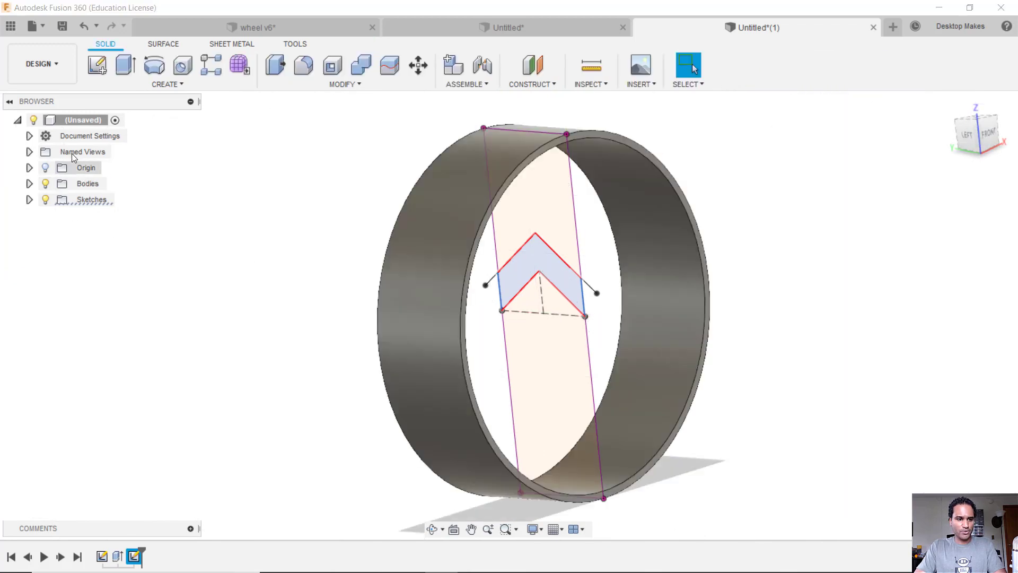
pyautogui.click(136, 86)
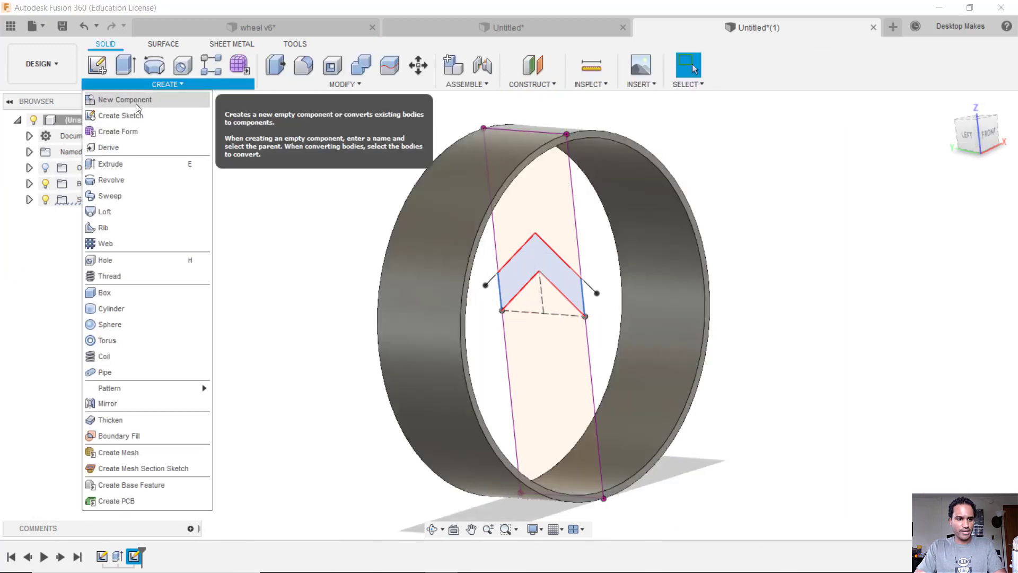
pyautogui.click(128, 163)
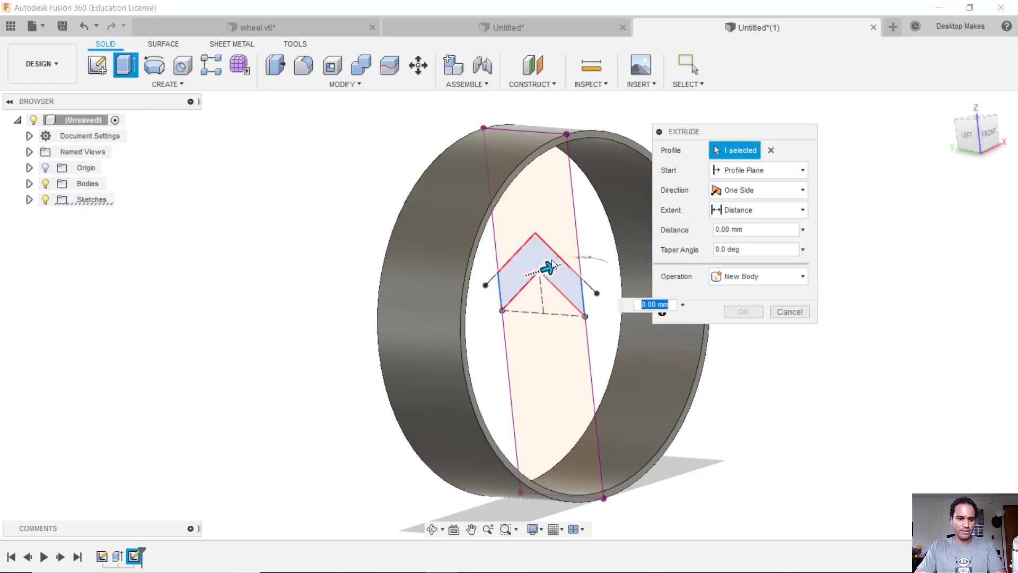
pyautogui.click(724, 171)
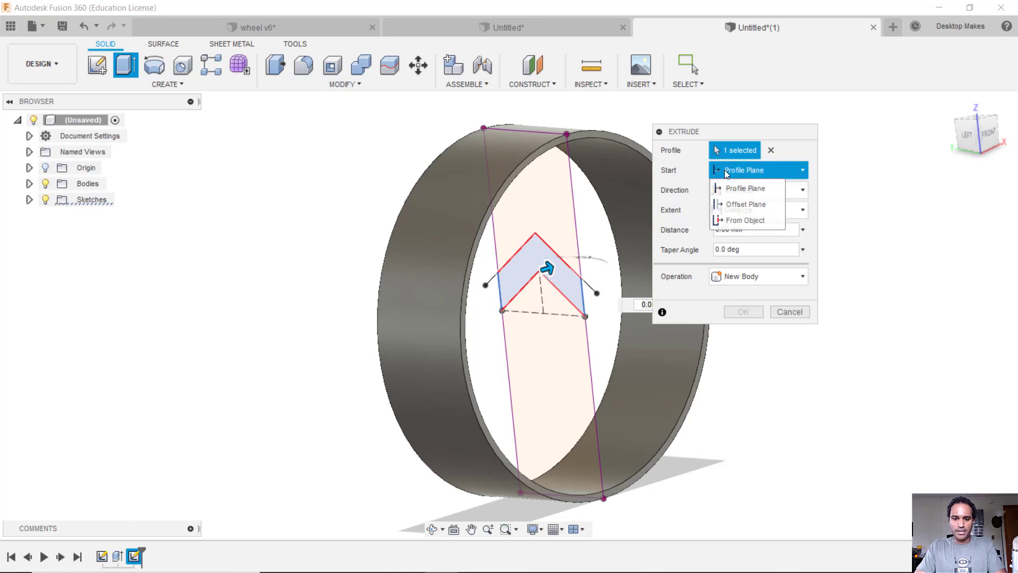
pyautogui.click(736, 222)
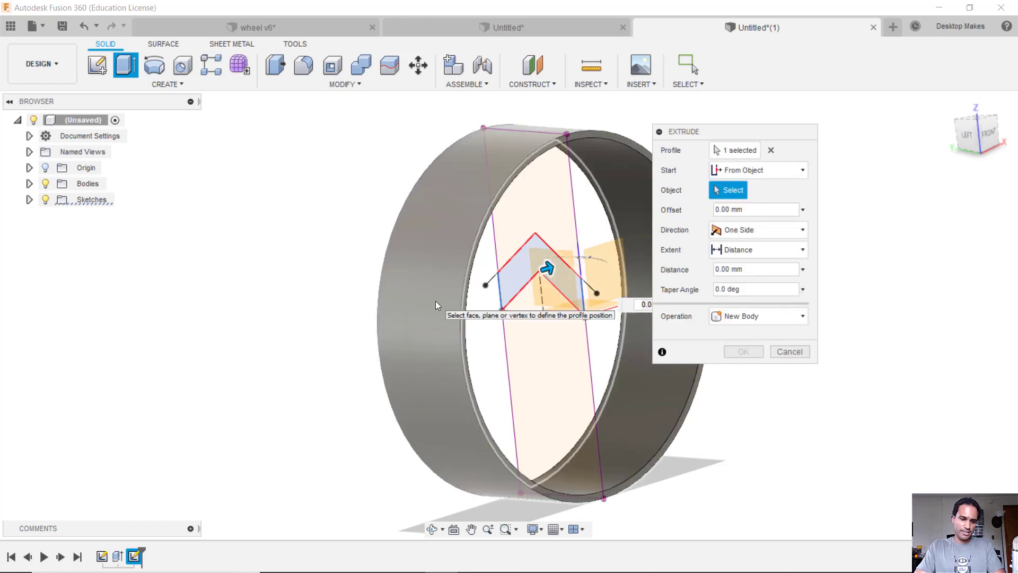
pyautogui.click(435, 300)
# Step: Set the chevron extrusion distance to -2 mm and join it to the ring
pyautogui.moveTo(416, 302); pyautogui.dragTo(336, 375)
pyautogui.keyDown('shift'); pyautogui.moveTo(337, 375); pyautogui.dragTo(319, 354, button='middle'); pyautogui.keyUp('shift')
pyautogui.scroll(3, 319, 354)
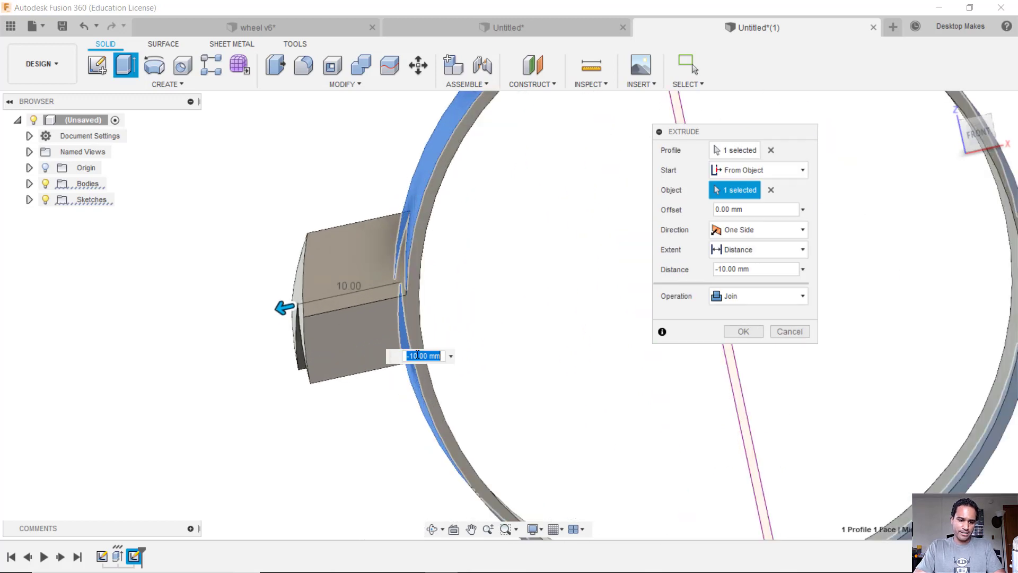
pyautogui.keyDown('shift'); pyautogui.moveTo(248, 371); pyautogui.dragTo(354, 288, button='middle'); pyautogui.keyUp('shift')
pyautogui.write('-2')
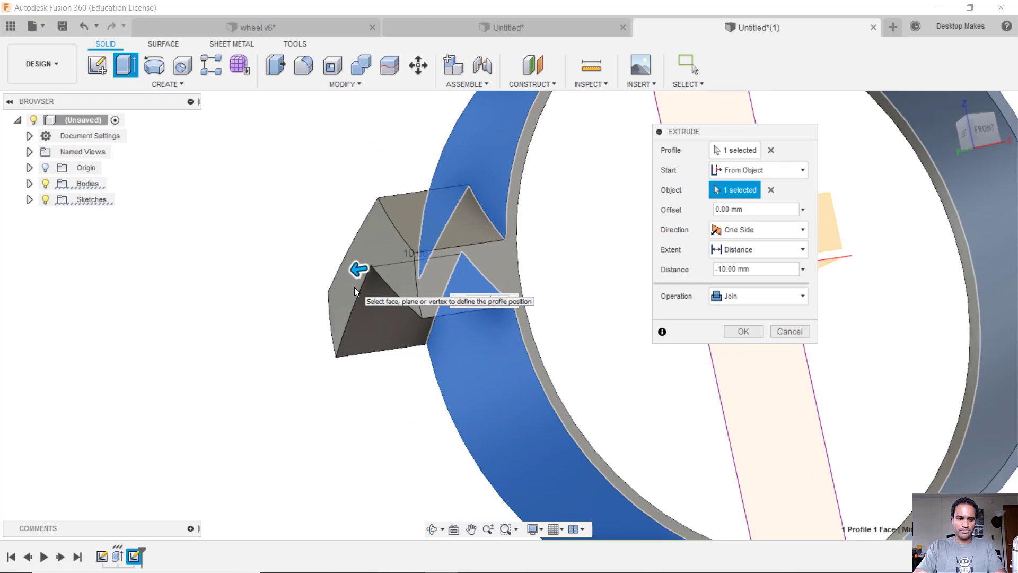
pyautogui.click(743, 331)
pyautogui.keyDown('shift'); pyautogui.moveTo(563, 390); pyautogui.dragTo(462, 334, button='middle'); pyautogui.keyUp('shift')
# Step: Fillet the six top and inner chevron edges of the tread block with a 1 mm radius
pyautogui.press('f')
pyautogui.scroll(4, 497, 288)
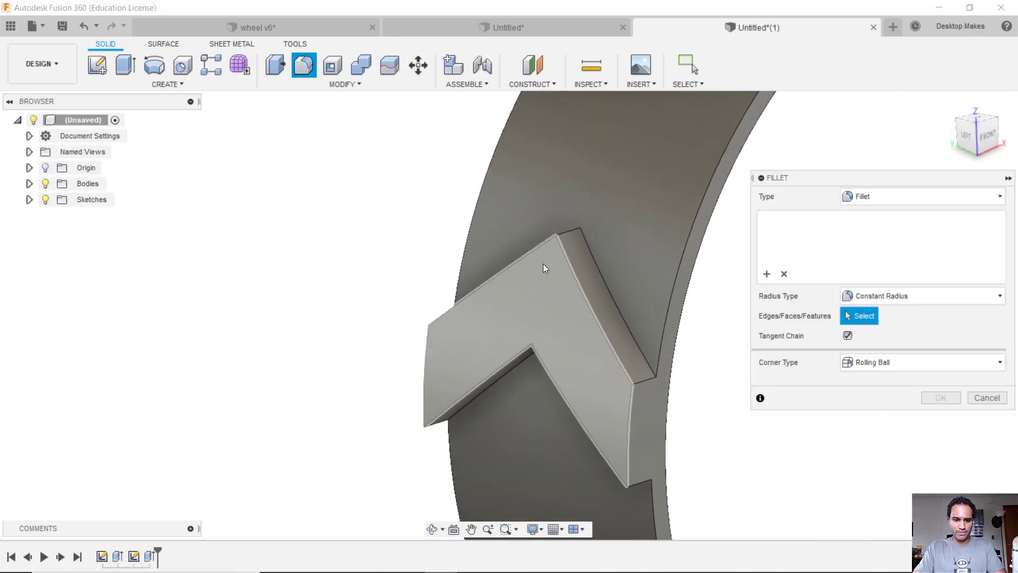
pyautogui.keyDown('shift'); pyautogui.moveTo(542, 263); pyautogui.dragTo(502, 250, button='middle'); pyautogui.keyUp('shift')
pyautogui.click(503, 251)
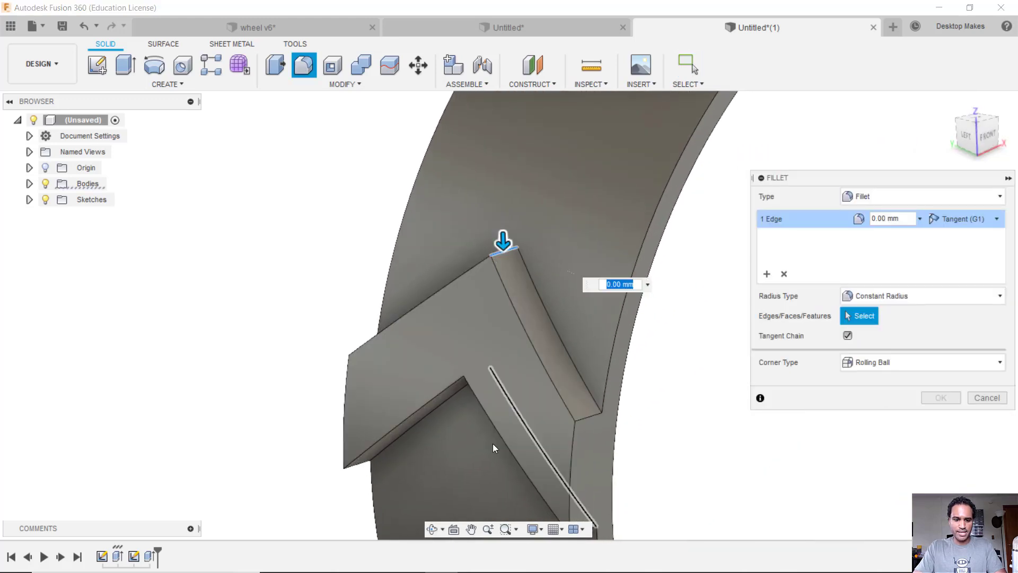
pyautogui.keyDown('shift'); pyautogui.moveTo(492, 443); pyautogui.dragTo(504, 334, button='middle'); pyautogui.keyUp('shift')
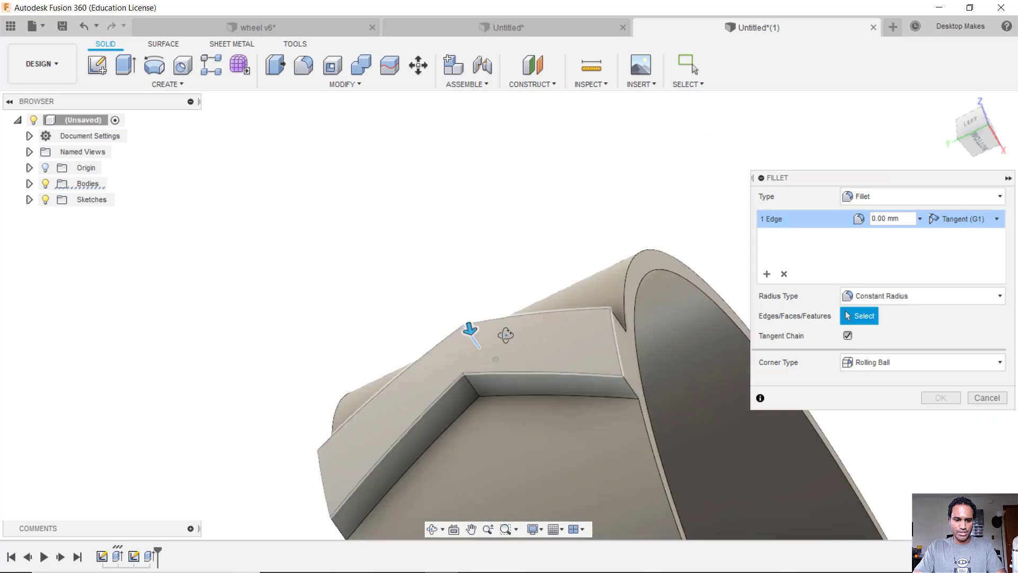
pyautogui.click(472, 384)
pyautogui.keyDown('shift'); pyautogui.moveTo(429, 341); pyautogui.dragTo(464, 368, button='middle'); pyautogui.keyUp('shift')
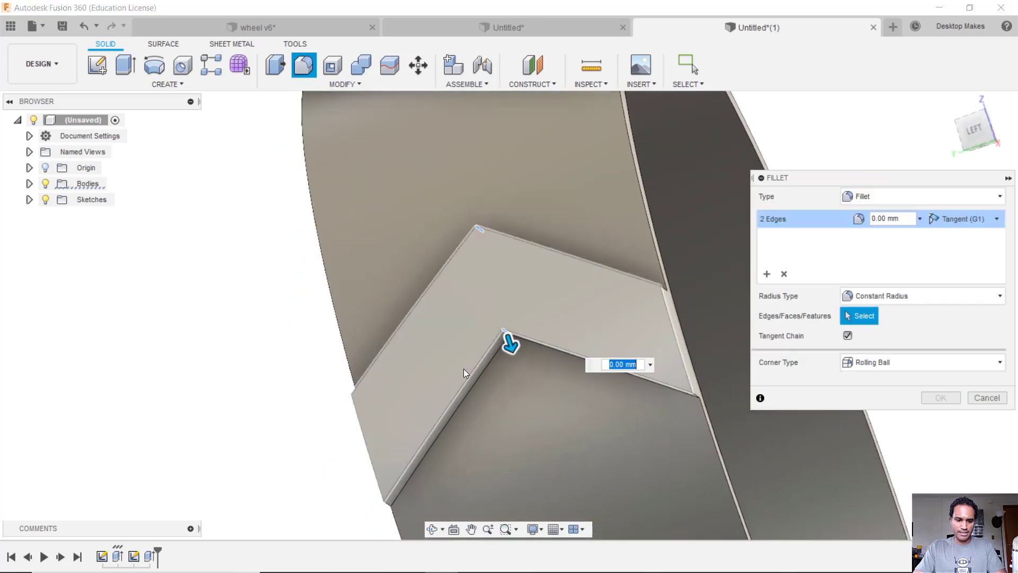
pyautogui.click(466, 378)
pyautogui.click(560, 348)
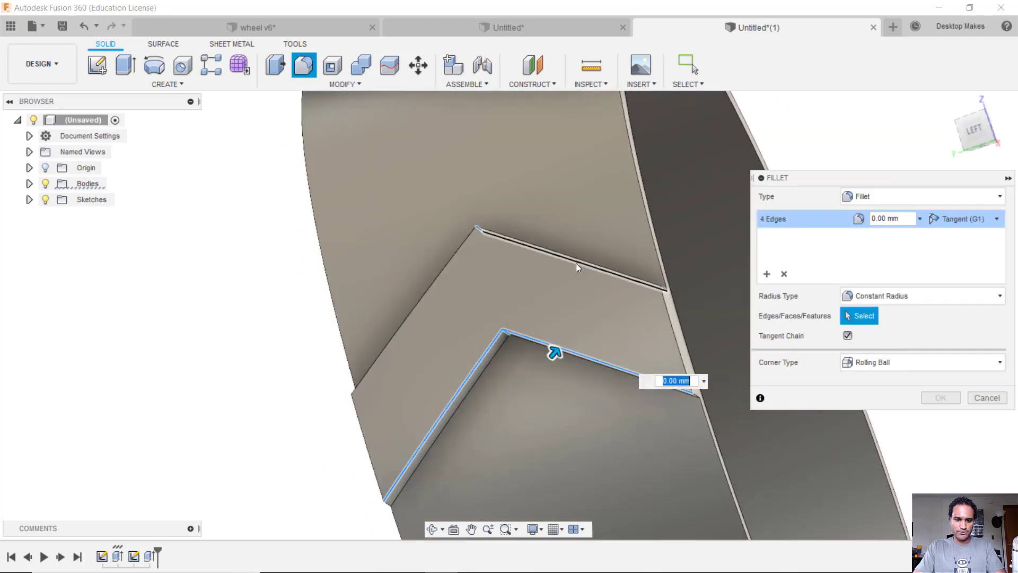
pyautogui.click(576, 263)
pyautogui.keyDown('shift'); pyautogui.moveTo(454, 261); pyautogui.dragTo(488, 355, button='middle'); pyautogui.keyUp('shift')
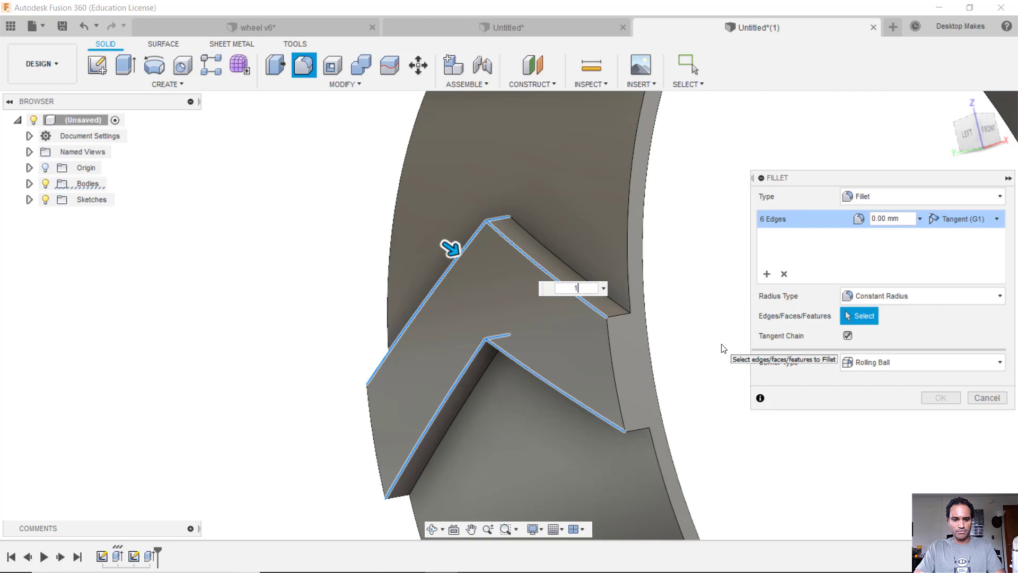
pyautogui.click(933, 398)
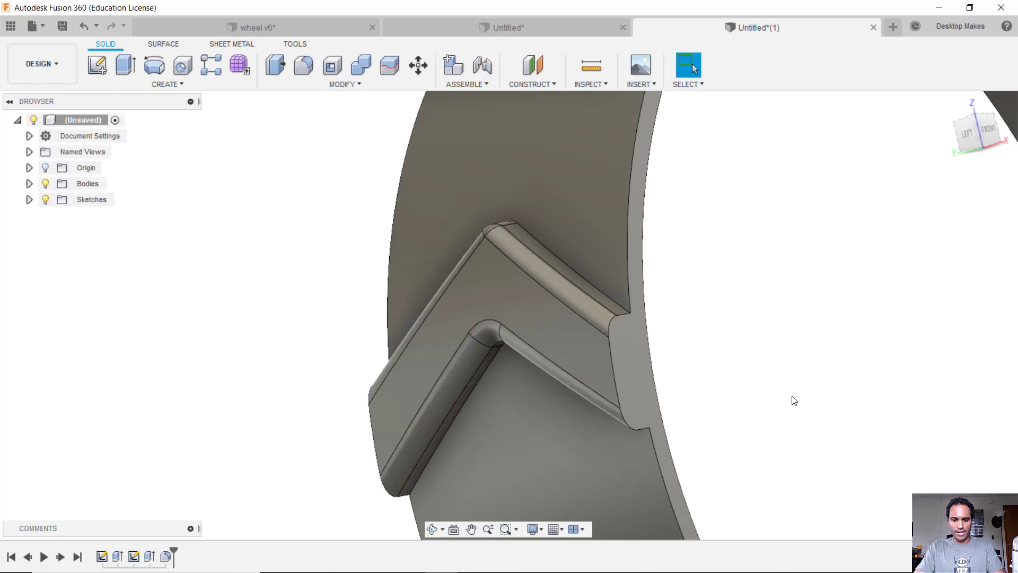
# Step: Start a Circular Pattern from the Create menu
pyautogui.scroll(-5, 792, 400)
pyautogui.scroll(-2, 556, 382)
pyautogui.keyDown('shift'); pyautogui.moveTo(391, 387); pyautogui.dragTo(459, 353, button='middle'); pyautogui.keyUp('shift')
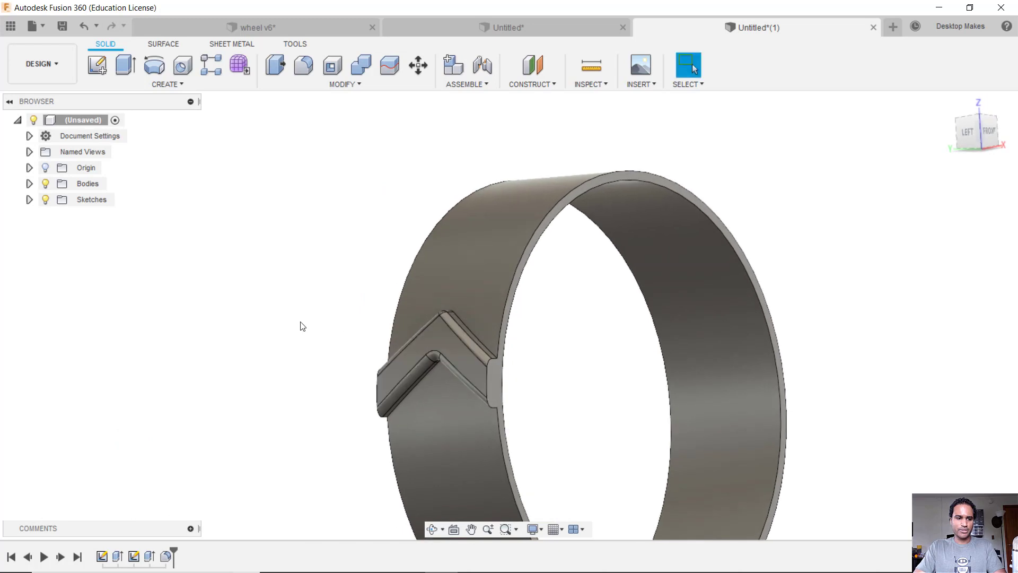
pyautogui.click(179, 85)
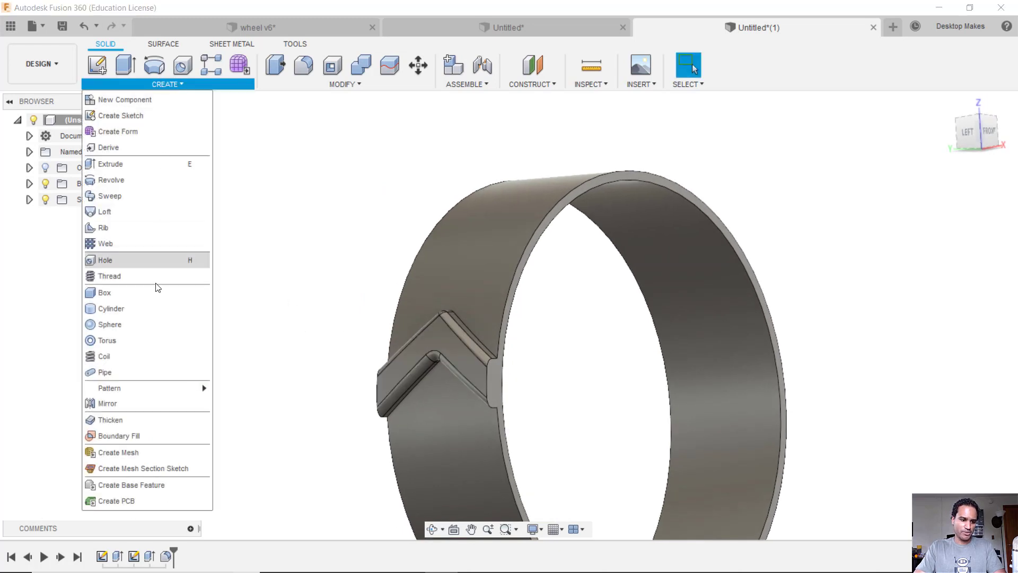
pyautogui.moveTo(175, 393)
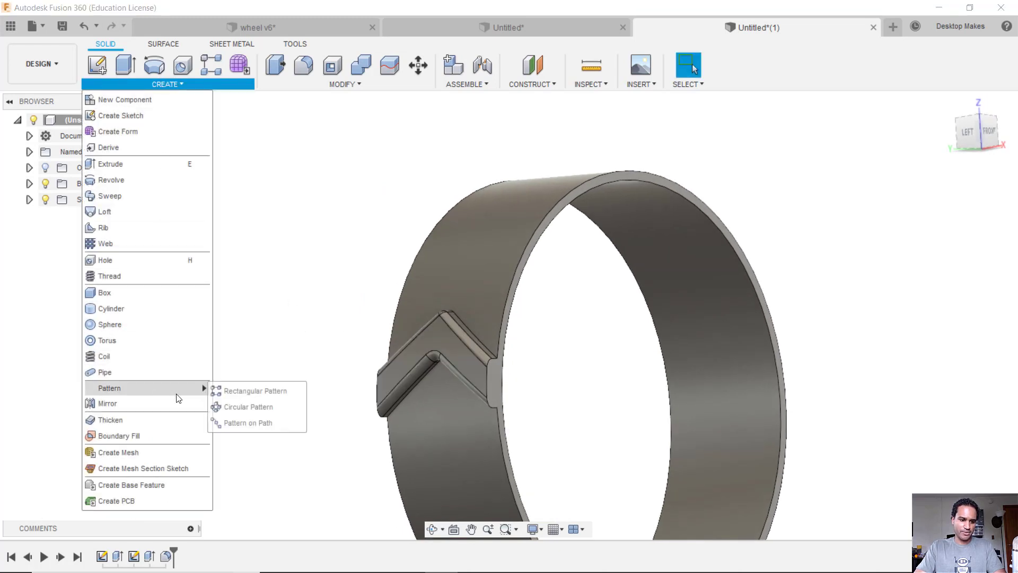
pyautogui.click(234, 406)
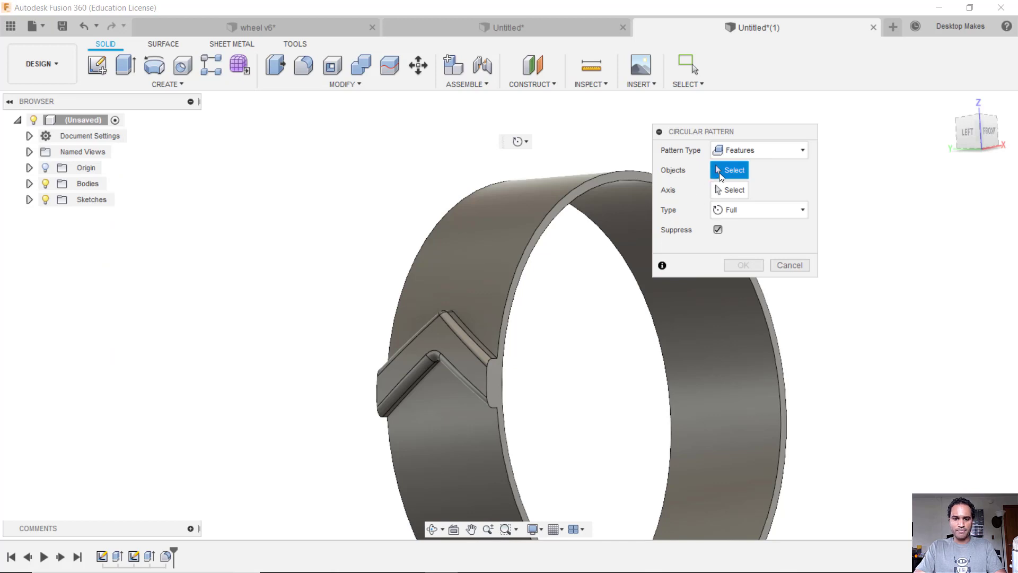
# Step: Set Pattern Type to Features and select the tread extrusion and its fillet
pyautogui.click(753, 150)
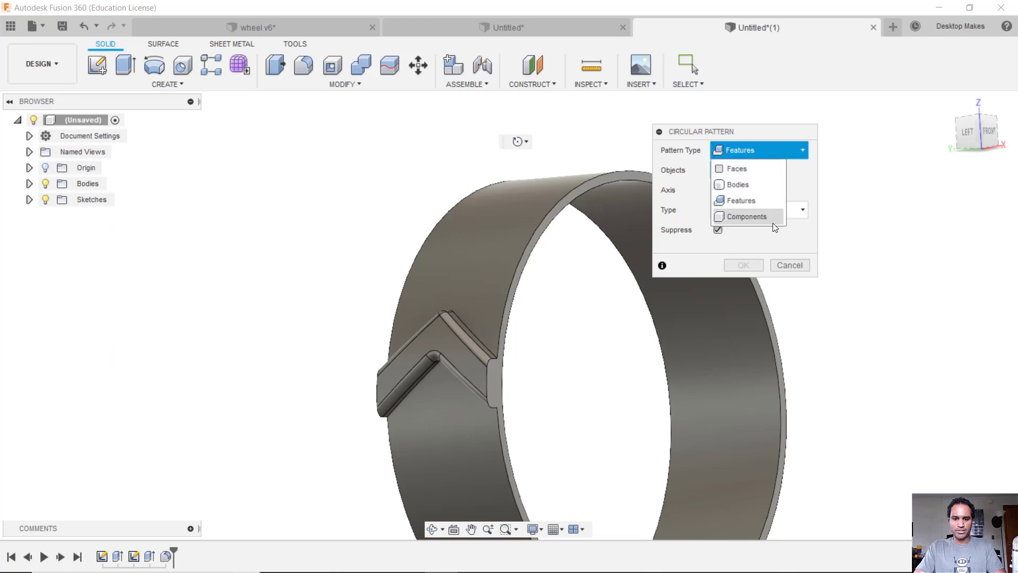
pyautogui.click(753, 151)
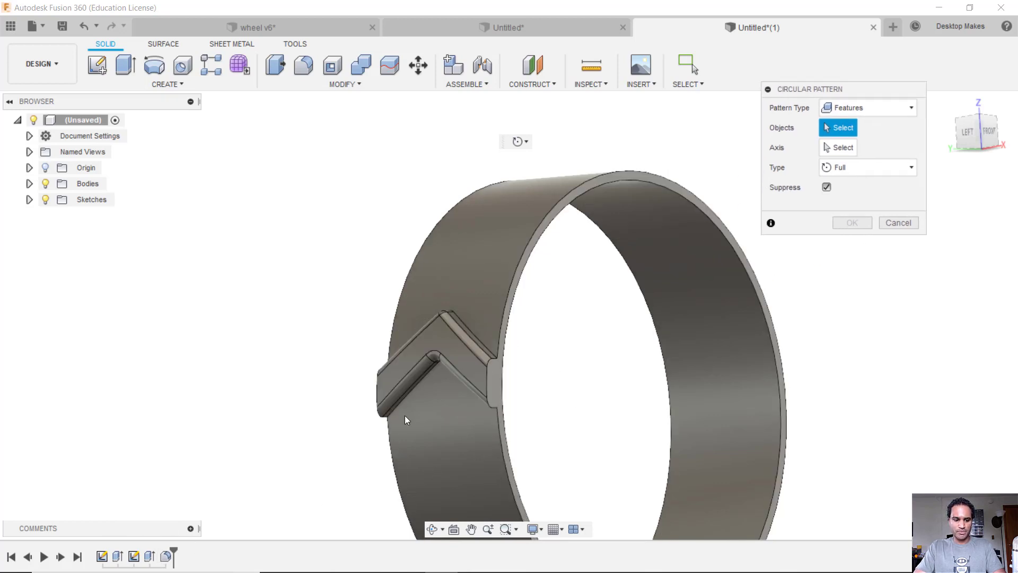
pyautogui.click(151, 557)
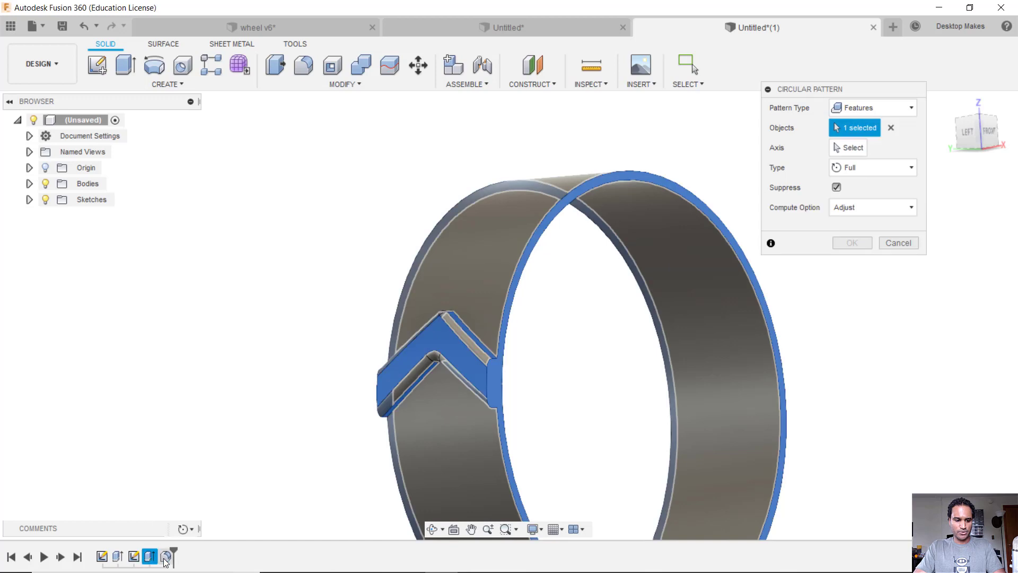
pyautogui.click(166, 557)
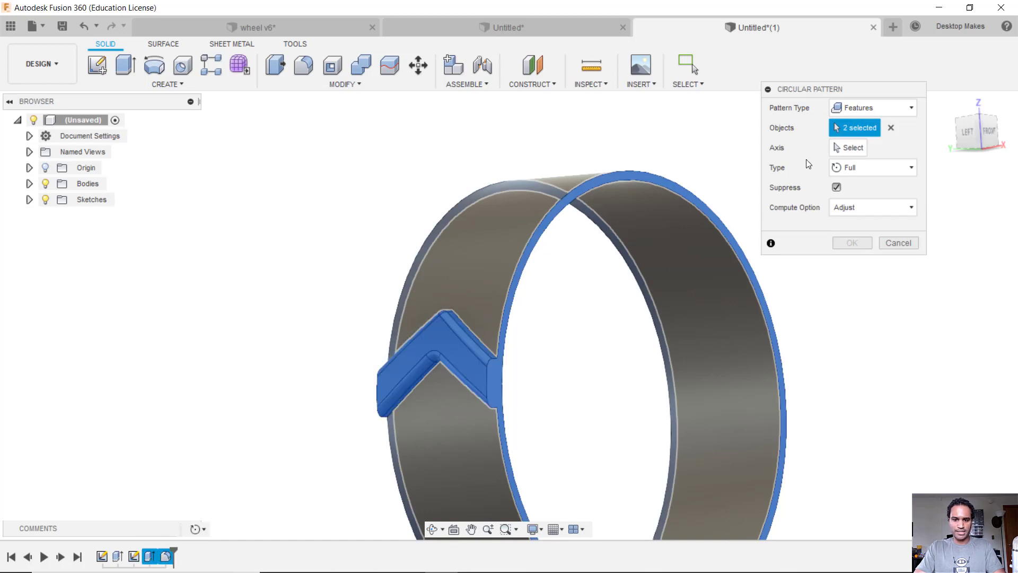
# Step: Use the ring's outer edge as the circular pattern axis
pyautogui.click(852, 149)
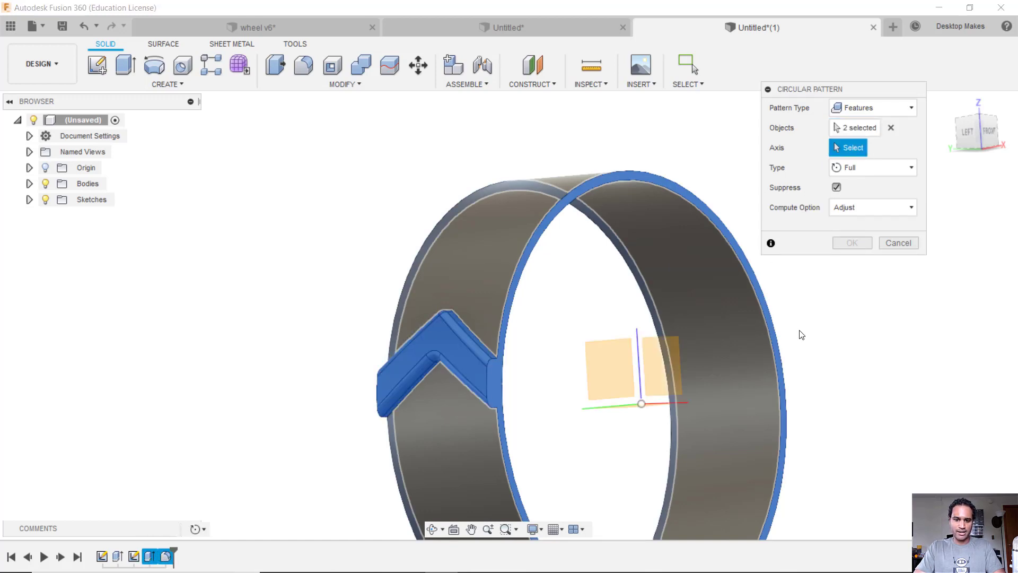
pyautogui.click(765, 325)
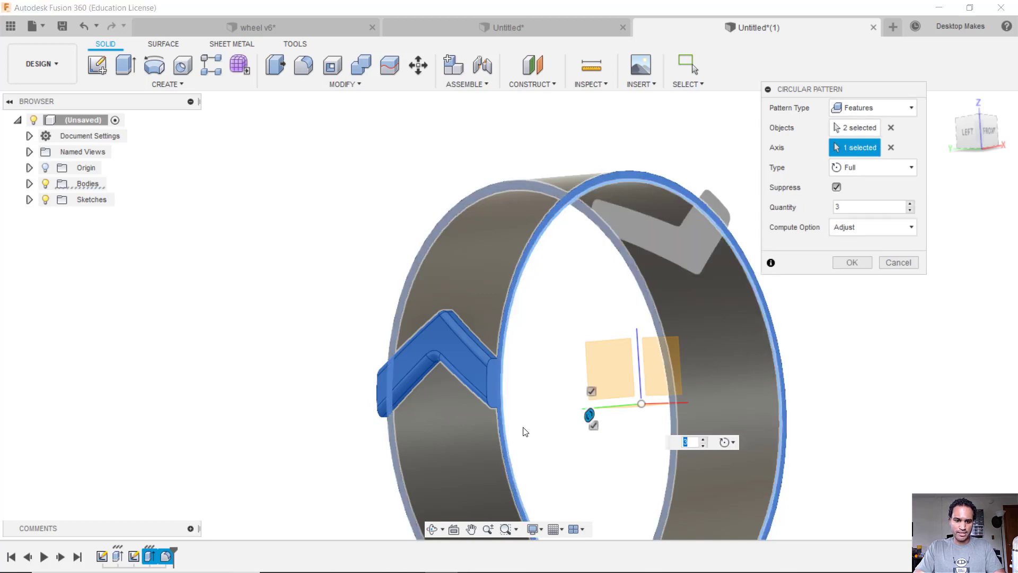
pyautogui.moveTo(524, 431); pyautogui.dragTo(467, 339, button='middle')
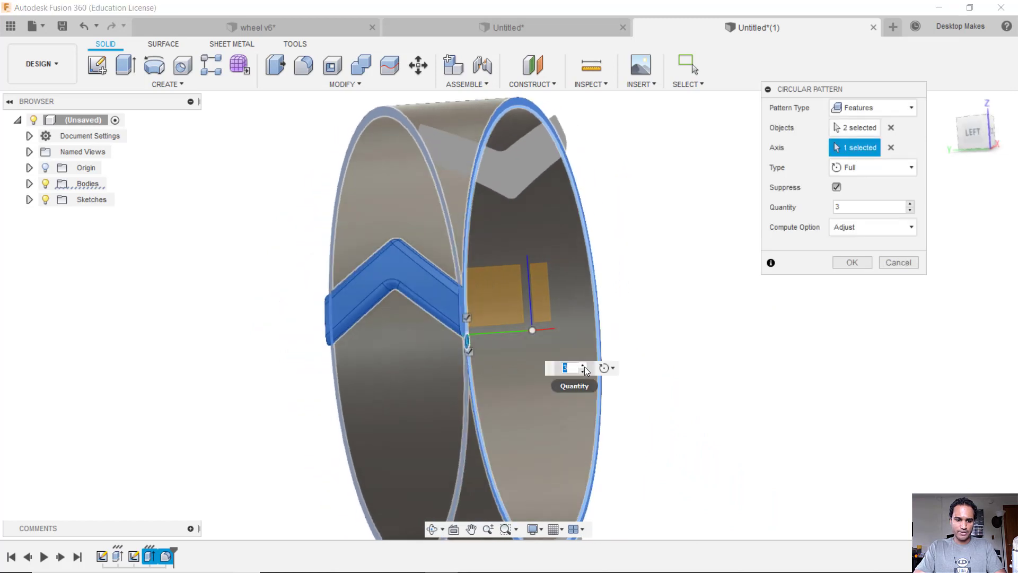
# Step: Raise the pattern quantity to 15 treads and confirm the pattern
pyautogui.click(583, 366)
pyautogui.click(583, 365)
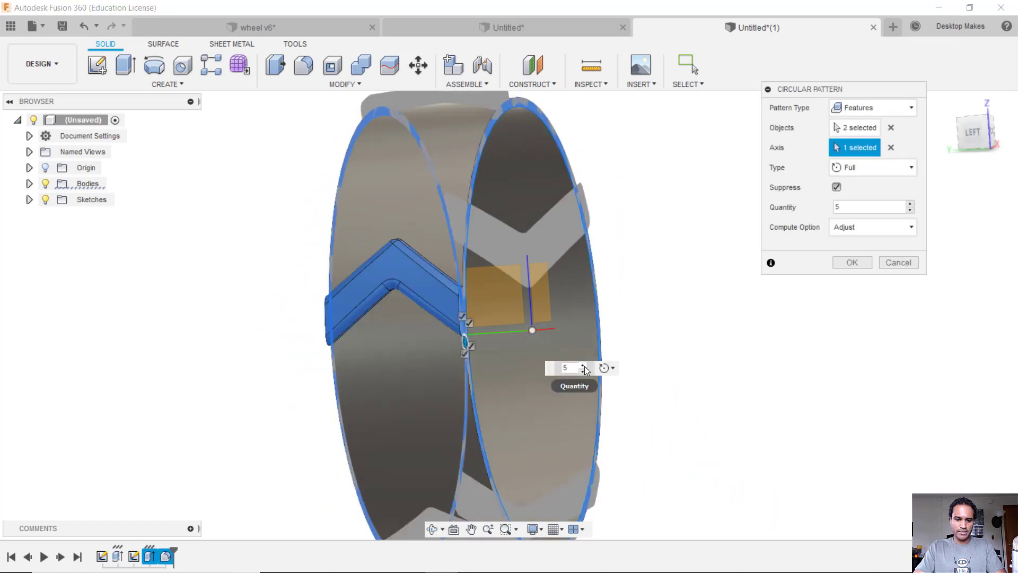
pyautogui.scroll(-3, 647, 334)
pyautogui.click(583, 365)
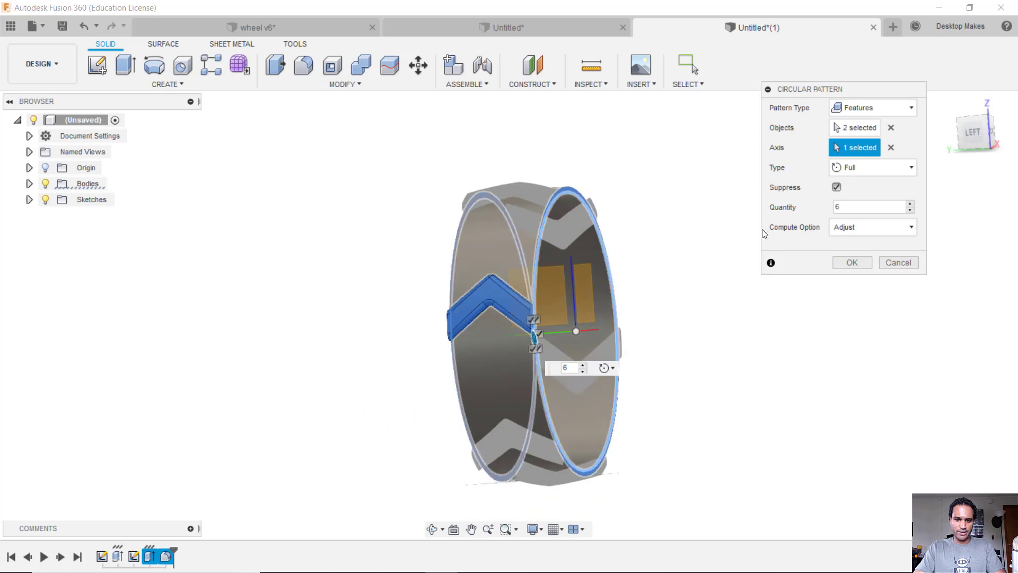
pyautogui.click(909, 203)
pyautogui.click(909, 203)
pyautogui.click(909, 203)
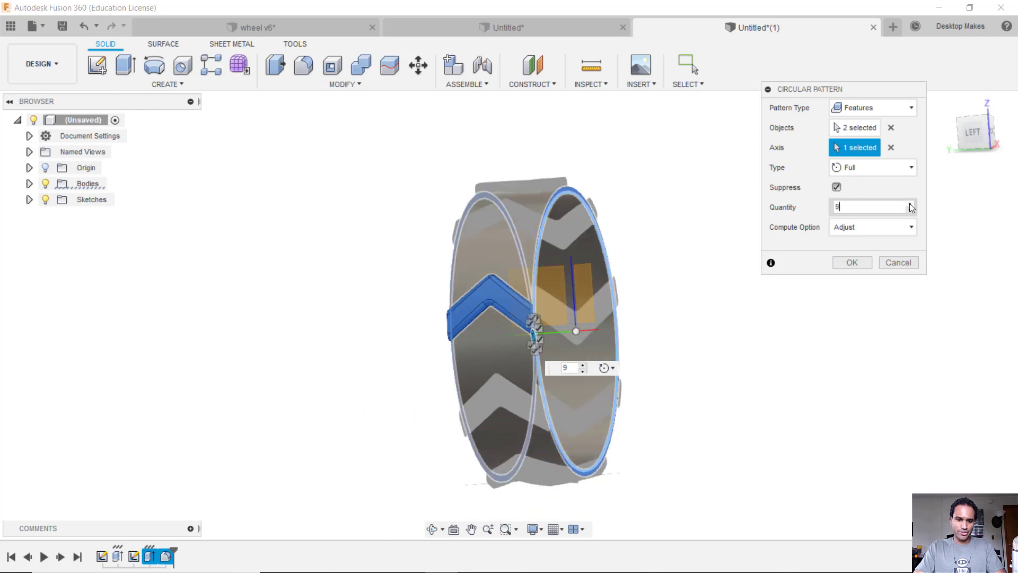
pyautogui.click(909, 203)
pyautogui.click(910, 204)
pyautogui.click(909, 203)
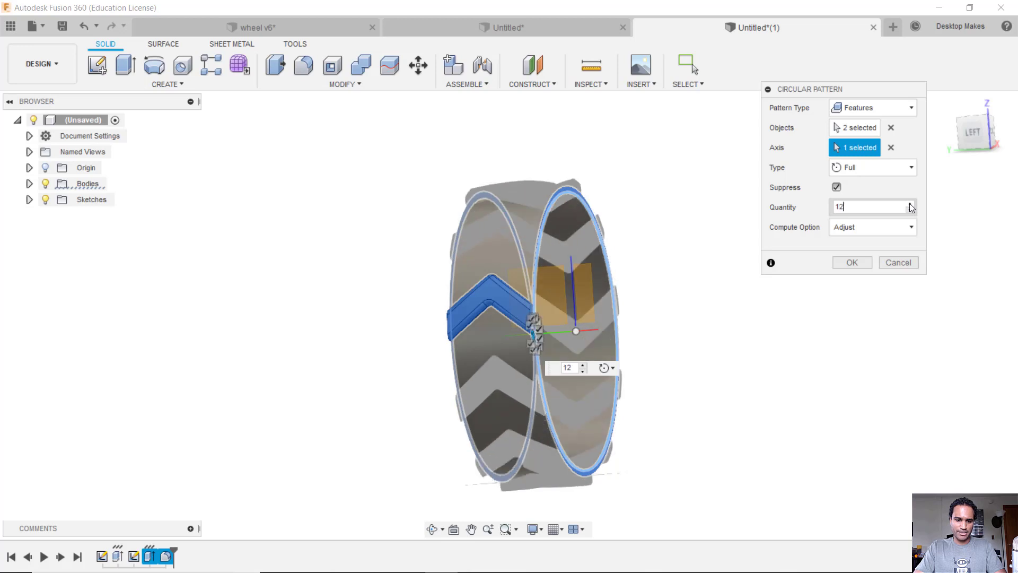
pyautogui.click(910, 203)
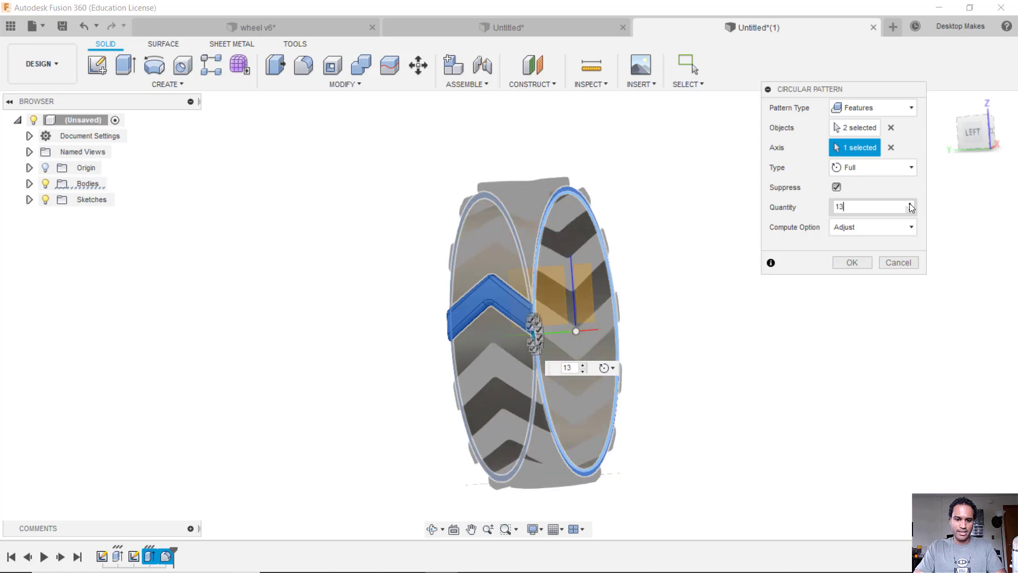
pyautogui.click(909, 203)
pyautogui.click(909, 203)
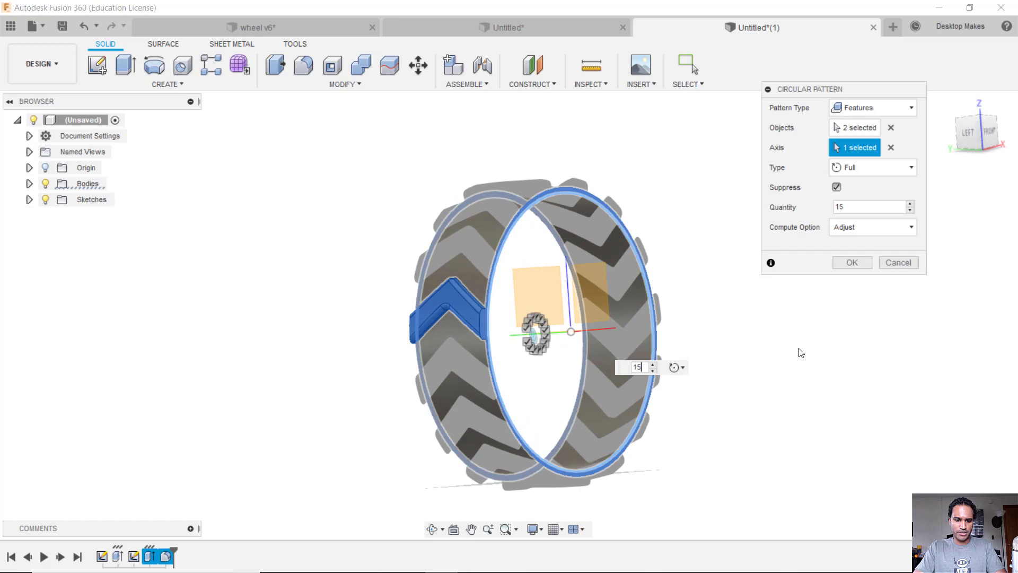
pyautogui.click(852, 262)
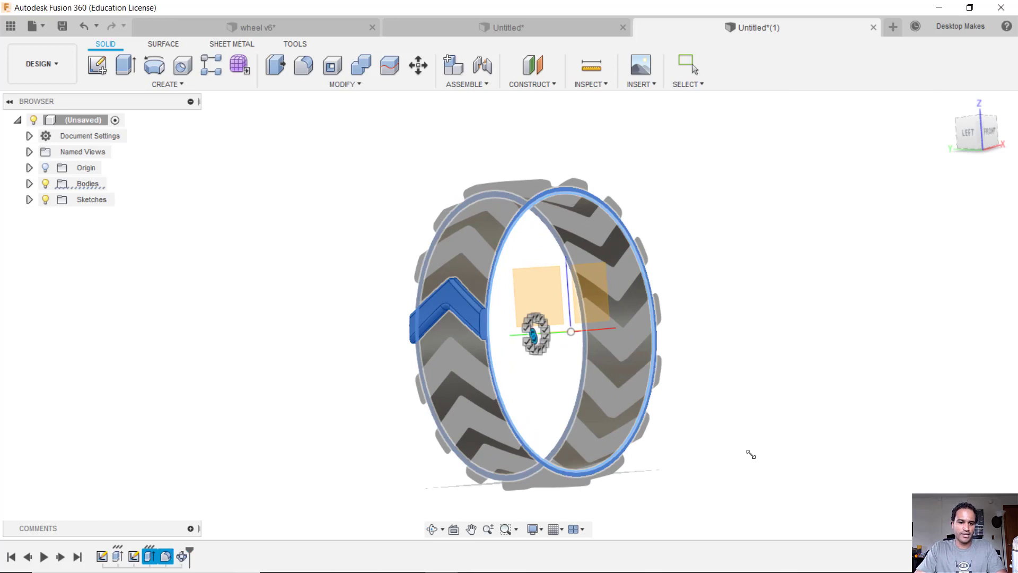
# Step: Open the Appearance panel, move it aside, and collapse the library folders
pyautogui.keyDown('shift'); pyautogui.moveTo(723, 264); pyautogui.dragTo(747, 312, button='middle'); pyautogui.keyUp('shift')
pyautogui.press('a')
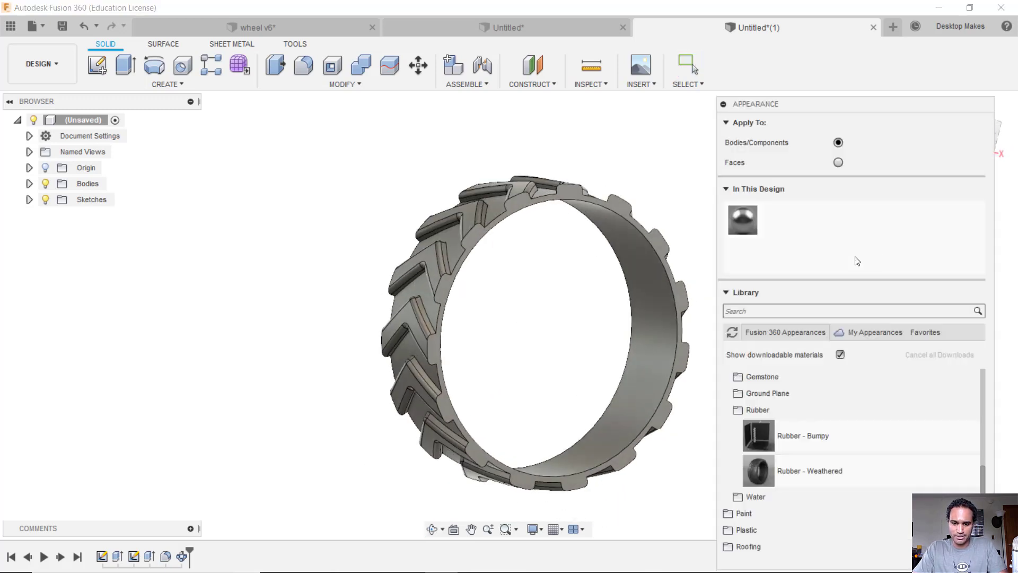
pyautogui.moveTo(884, 107); pyautogui.dragTo(900, 25)
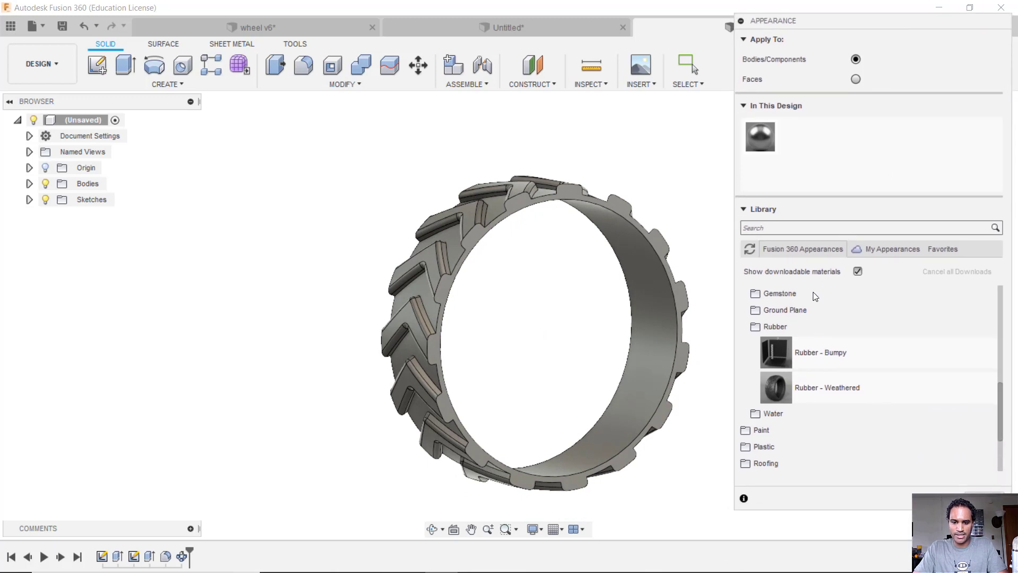
pyautogui.click(753, 327)
pyautogui.scroll(3, 752, 333)
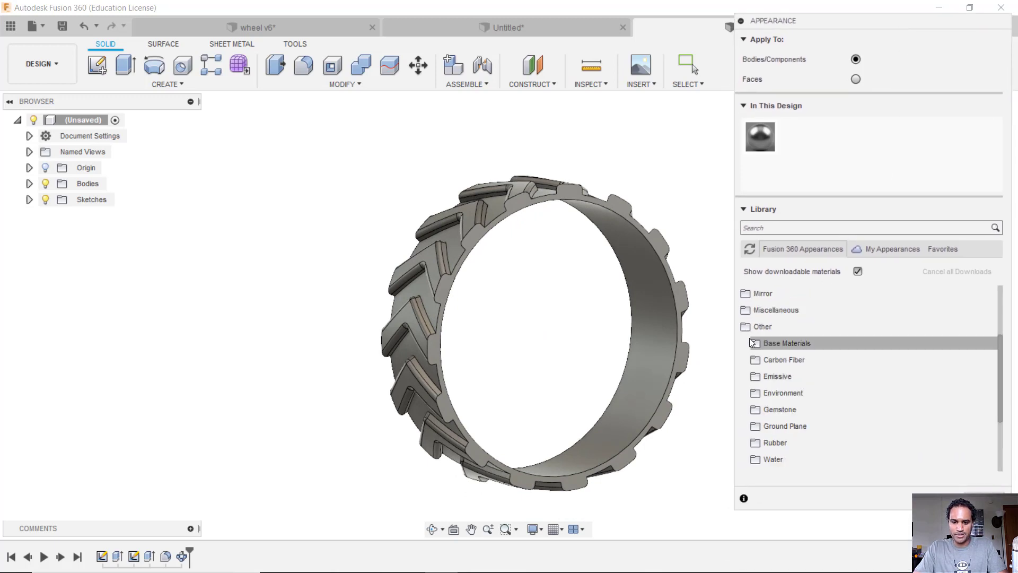
pyautogui.click(762, 327)
pyautogui.scroll(3, 803, 345)
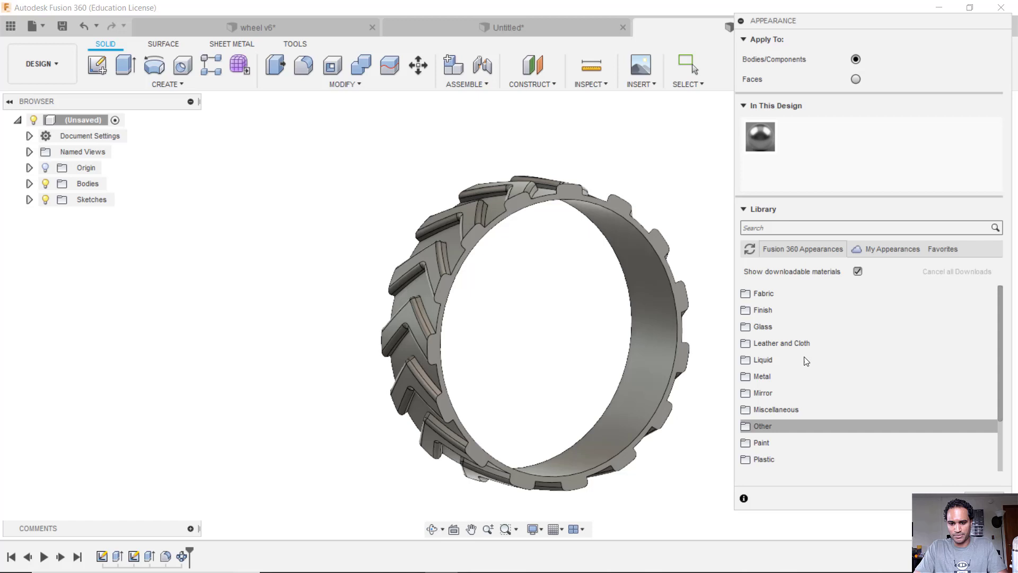
pyautogui.scroll(-3, 805, 361)
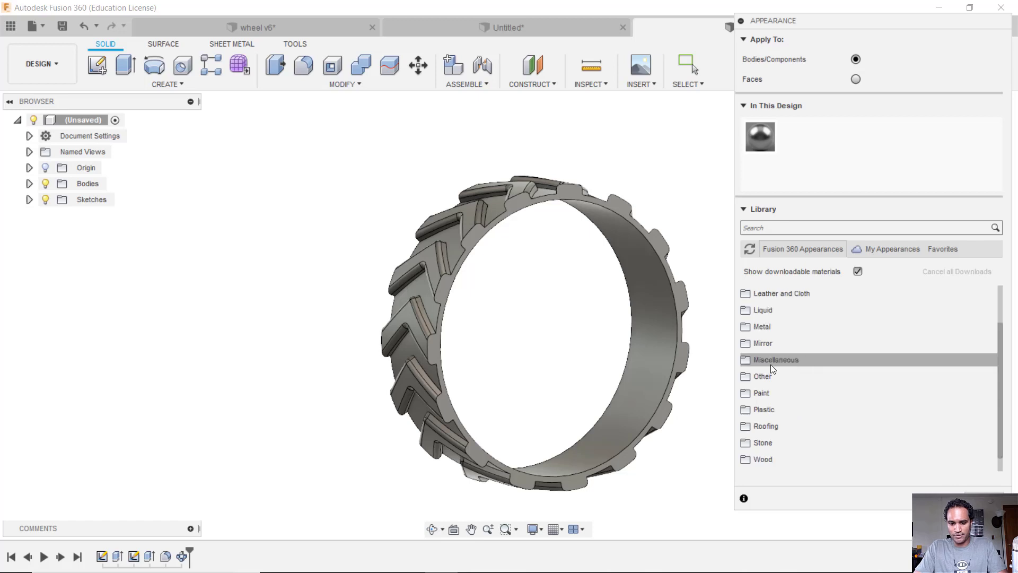
# Step: Drag Rubber - Weathered from Other > Rubber onto the tire
pyautogui.click(748, 380)
pyautogui.scroll(-6, 747, 389)
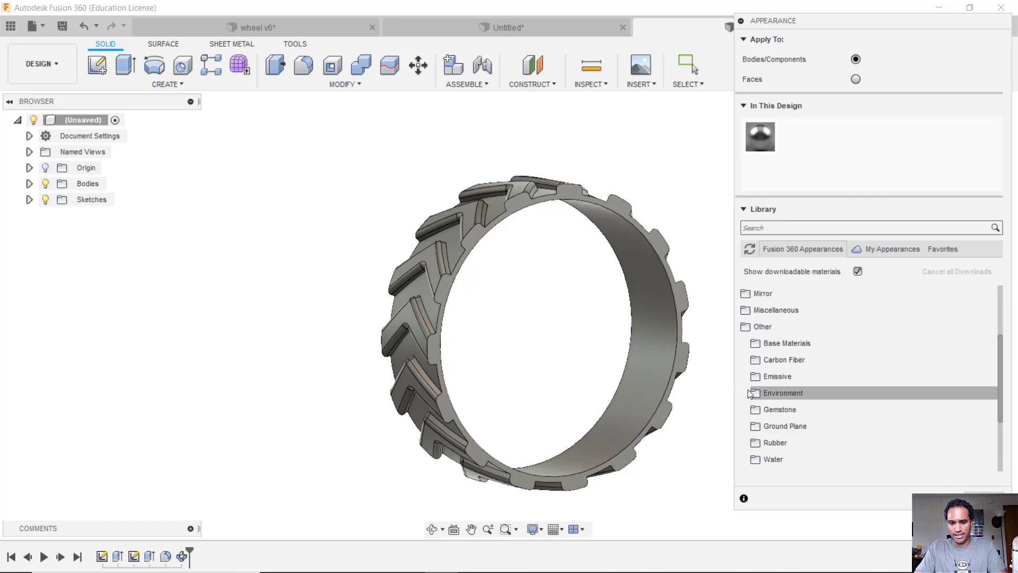
pyautogui.click(754, 393)
pyautogui.scroll(-3, 786, 382)
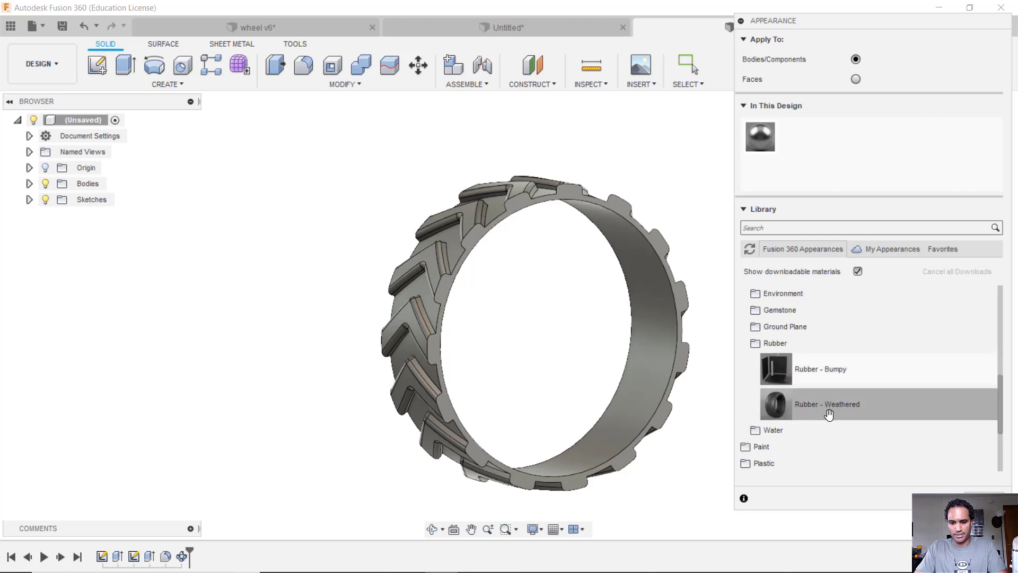
pyautogui.moveTo(824, 409); pyautogui.dragTo(508, 202)
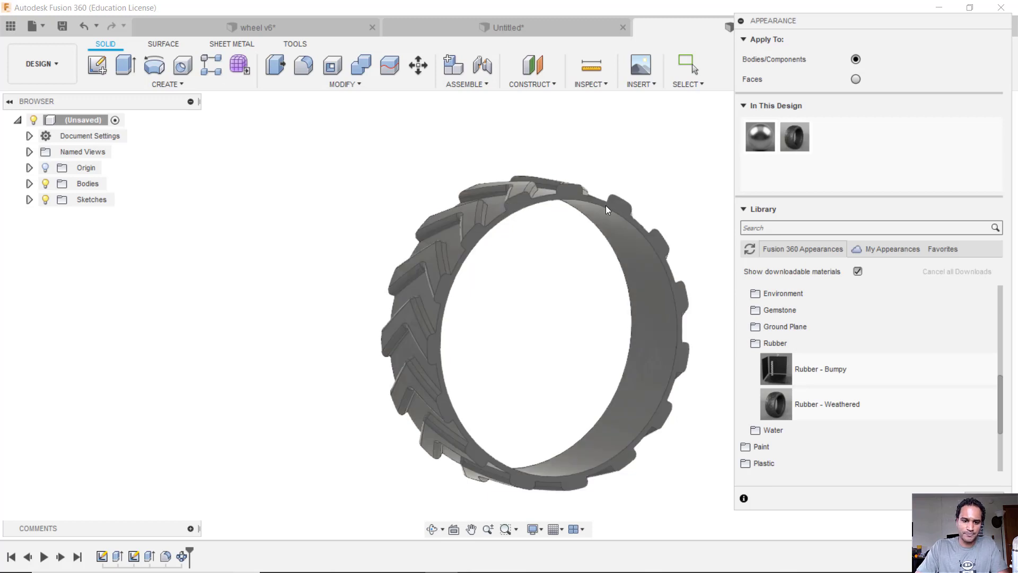
# Step: Recolour the Rubber - Weathered appearance dark red (RGB 179, 51, 51) and close the panel
pyautogui.doubleClick(794, 141)
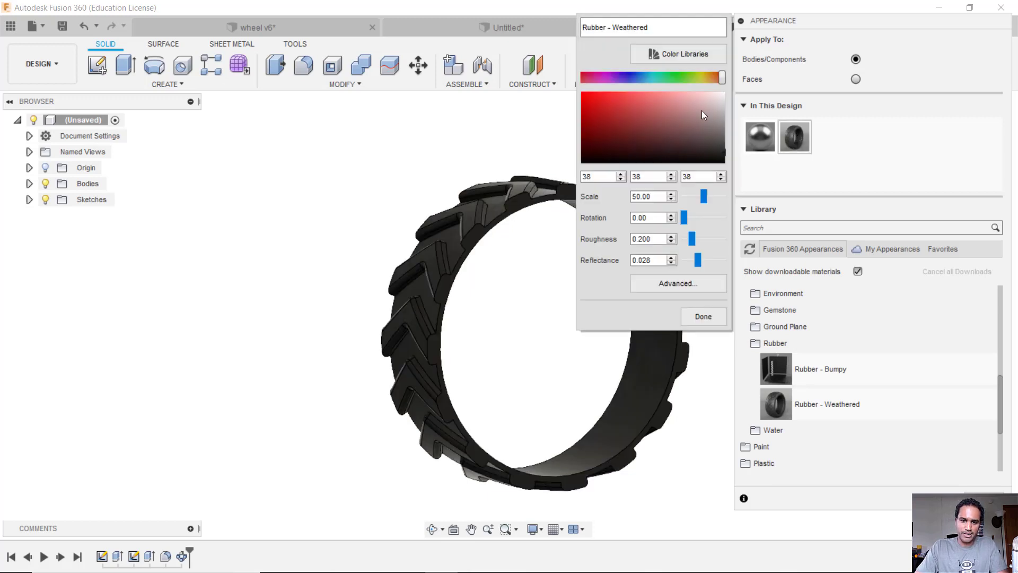
pyautogui.moveTo(701, 110); pyautogui.dragTo(623, 113)
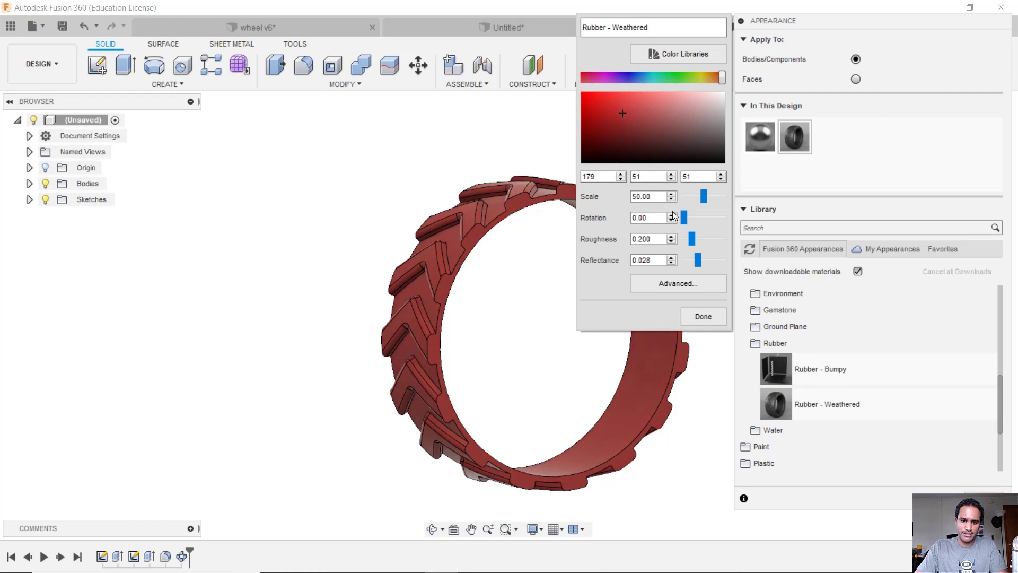
pyautogui.click(712, 313)
pyautogui.press('Escape')
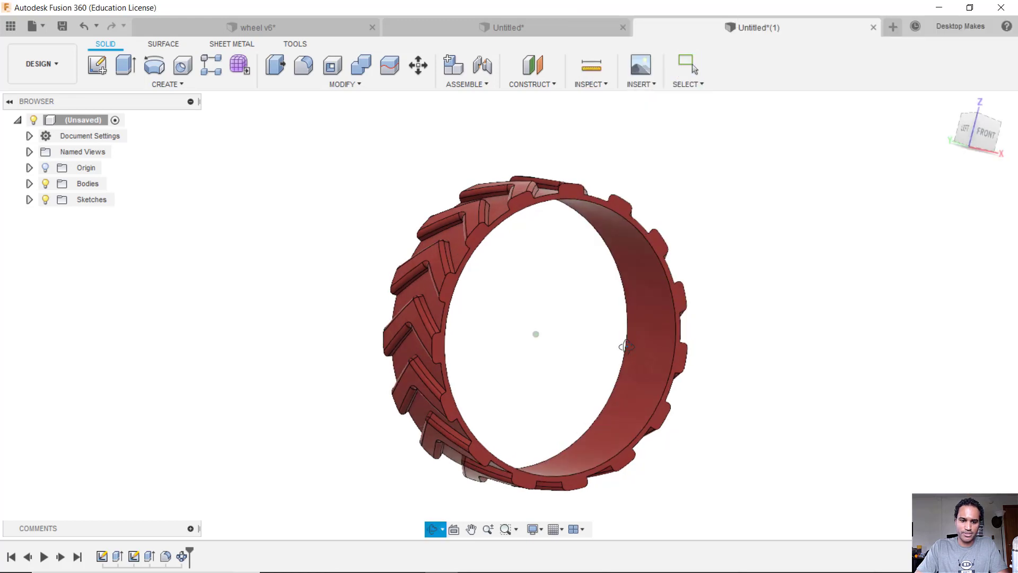
pyautogui.keyDown('shift'); pyautogui.moveTo(625, 345); pyautogui.dragTo(541, 350, button='middle'); pyautogui.keyUp('shift')
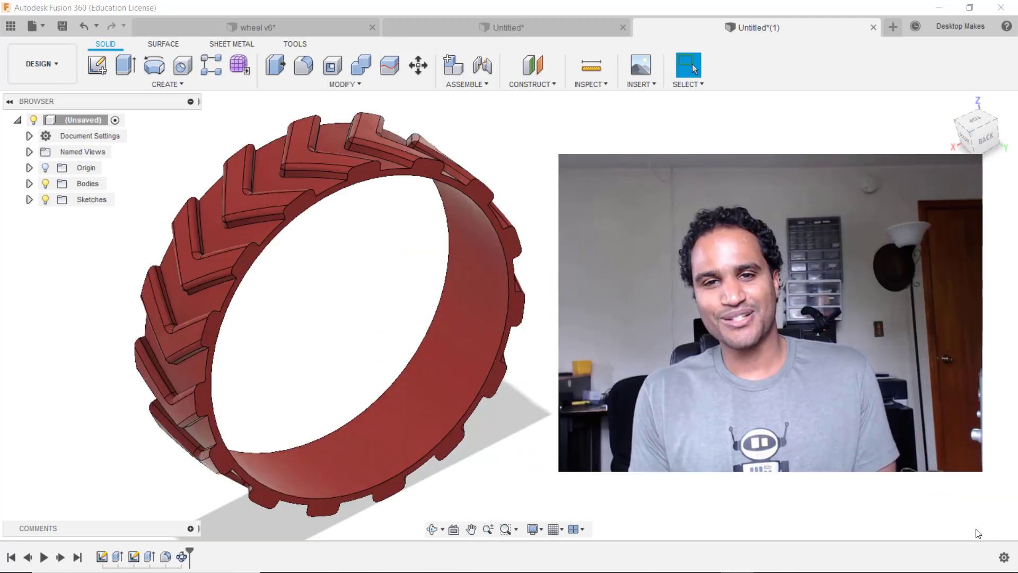